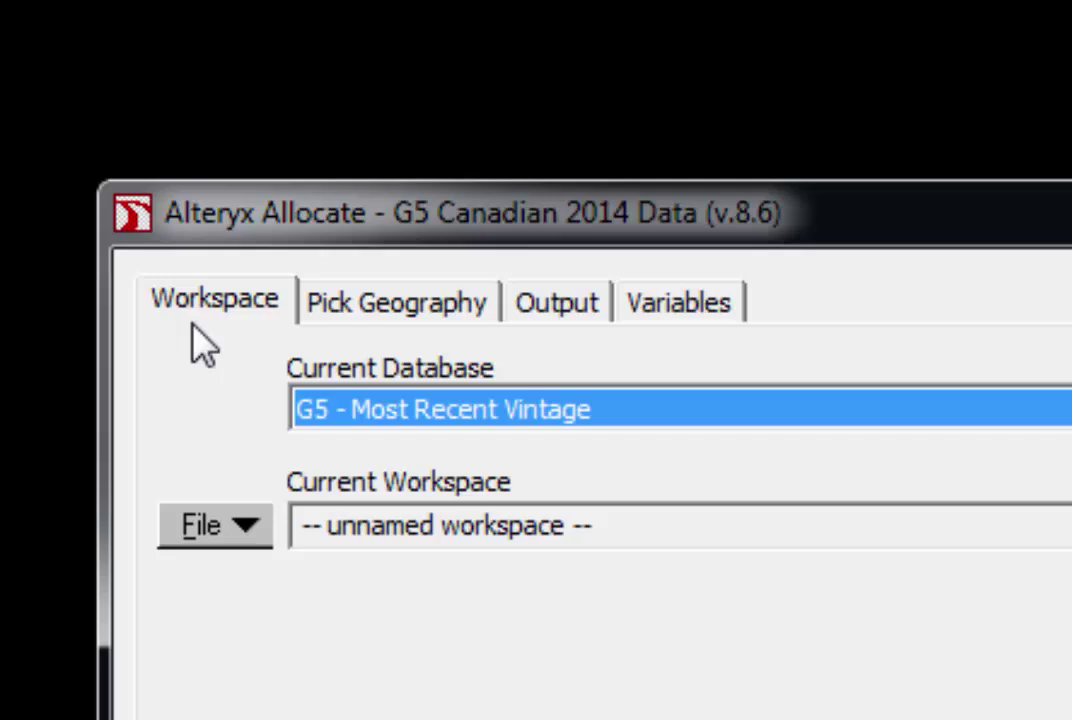
# Look over the Variables, Output and Workspace pages, then show the Pick Geography area list
pyautogui.click(360, 314)
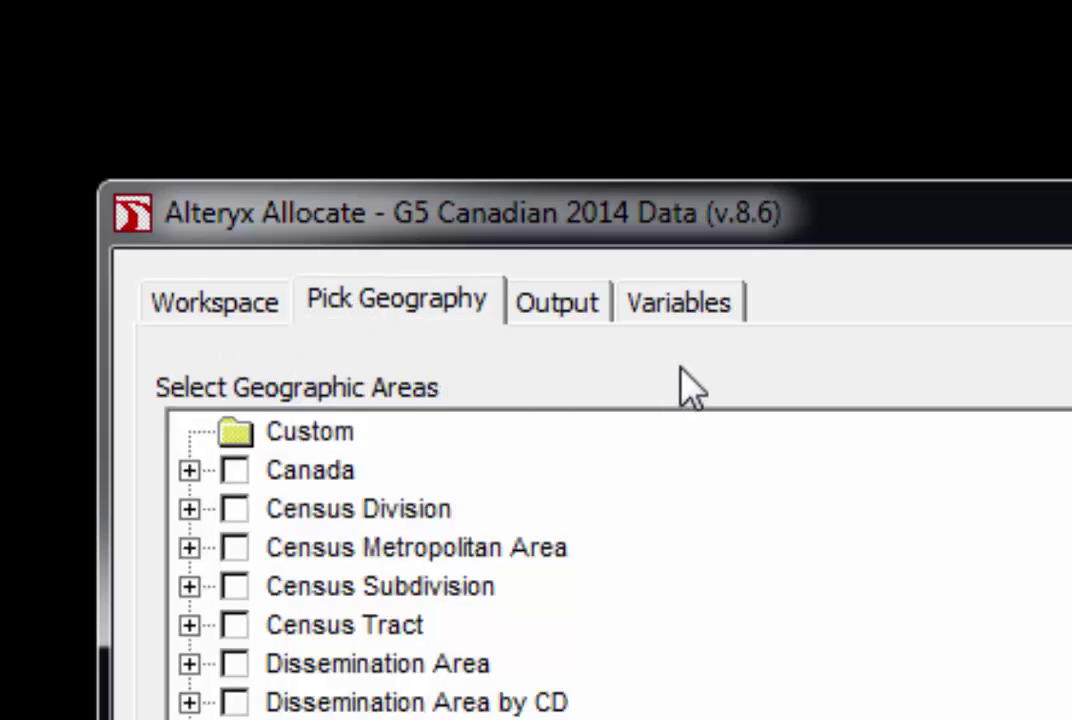
pyautogui.click(688, 318)
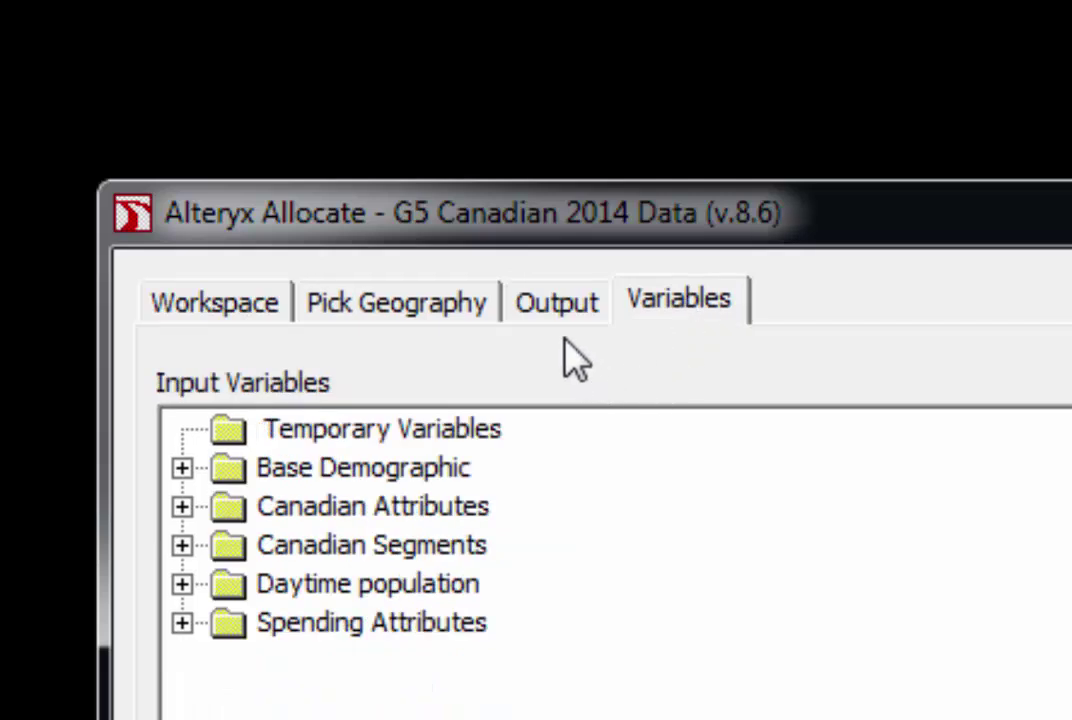
pyautogui.click(550, 312)
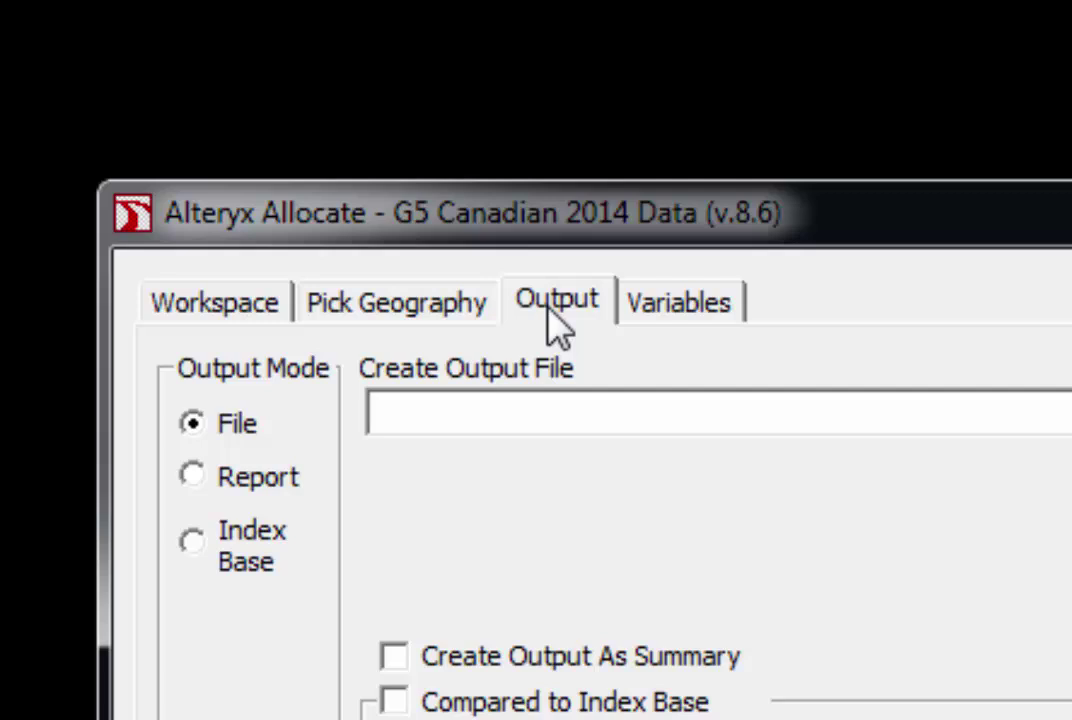
pyautogui.click(205, 318)
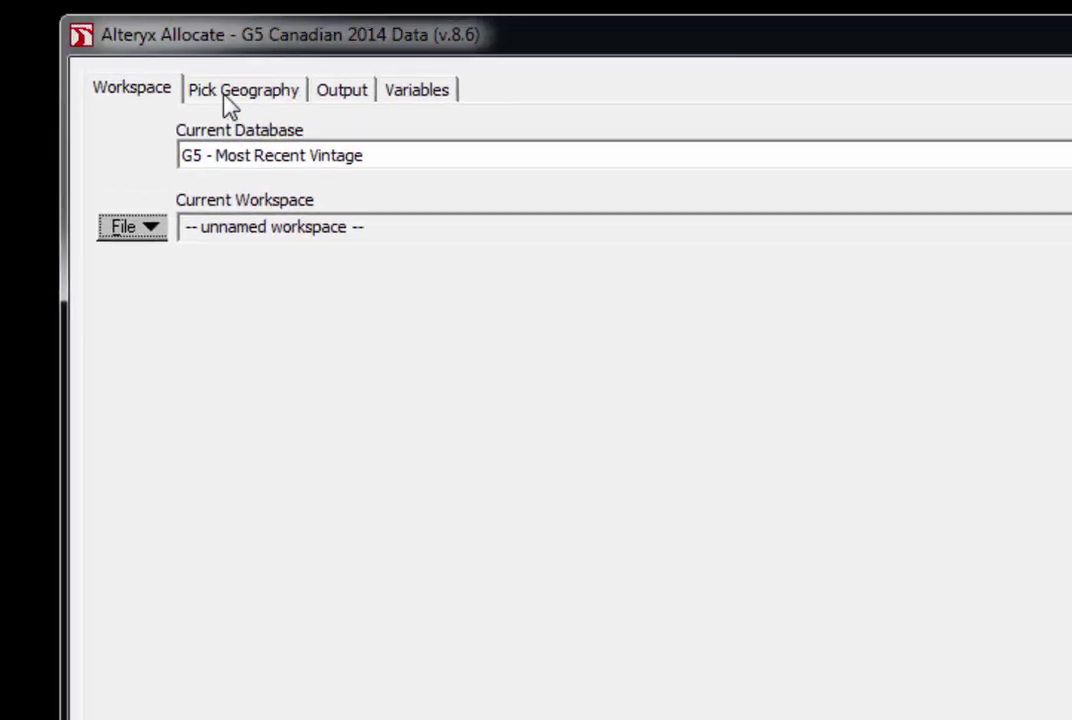
pyautogui.click(228, 100)
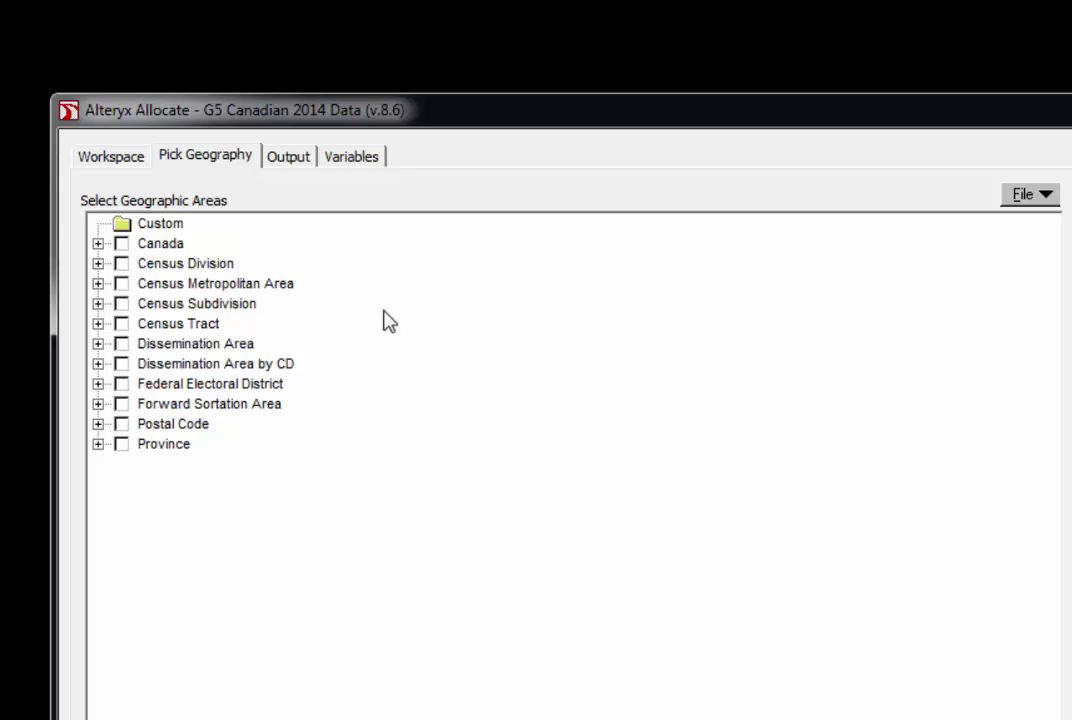
# Under Postal Code > N - Ontario, tick Kitchener groups N2A through N2R, then expand N2A
pyautogui.click(98, 424)
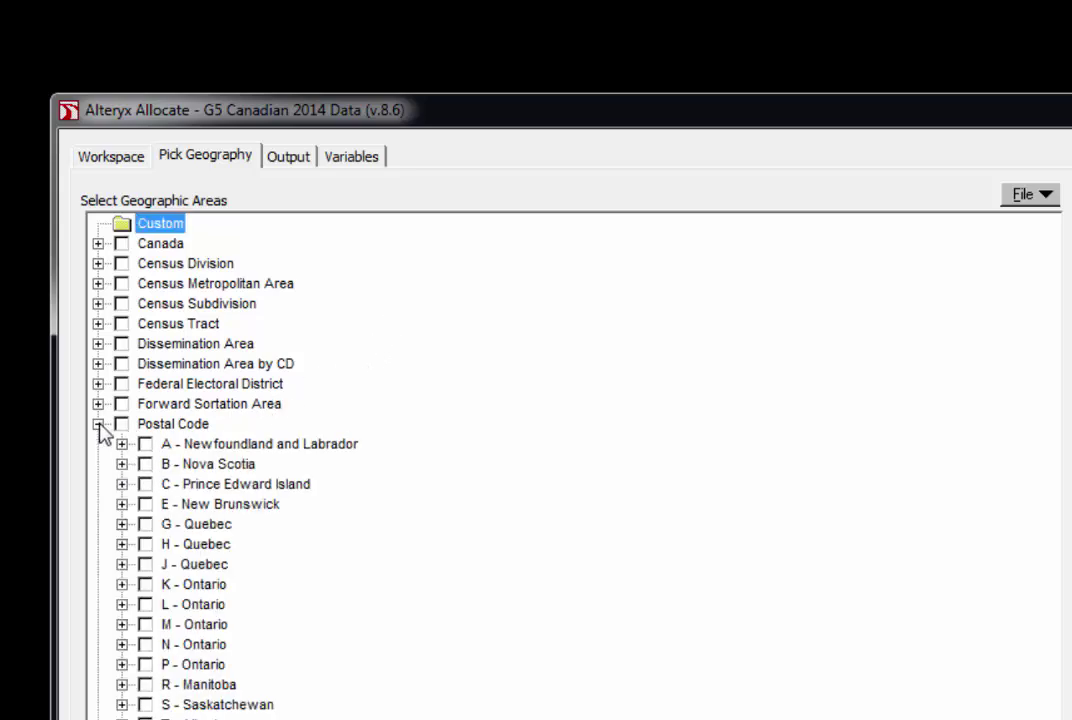
pyautogui.click(122, 646)
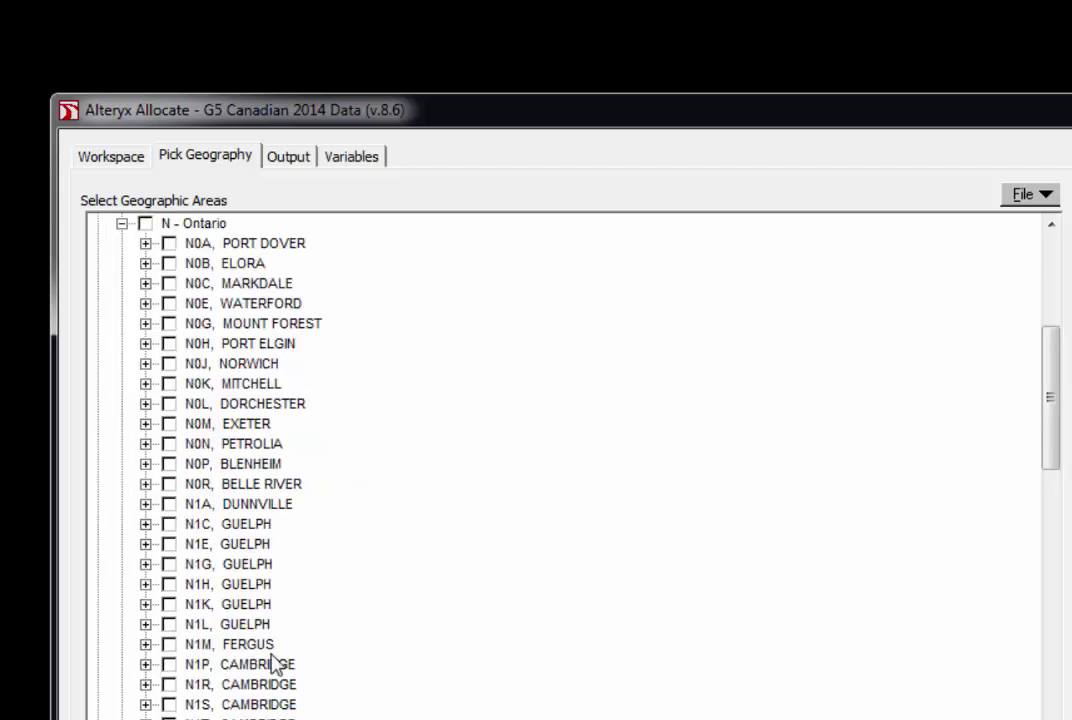
pyautogui.moveTo(1055, 458); pyautogui.dragTo(1055, 516)
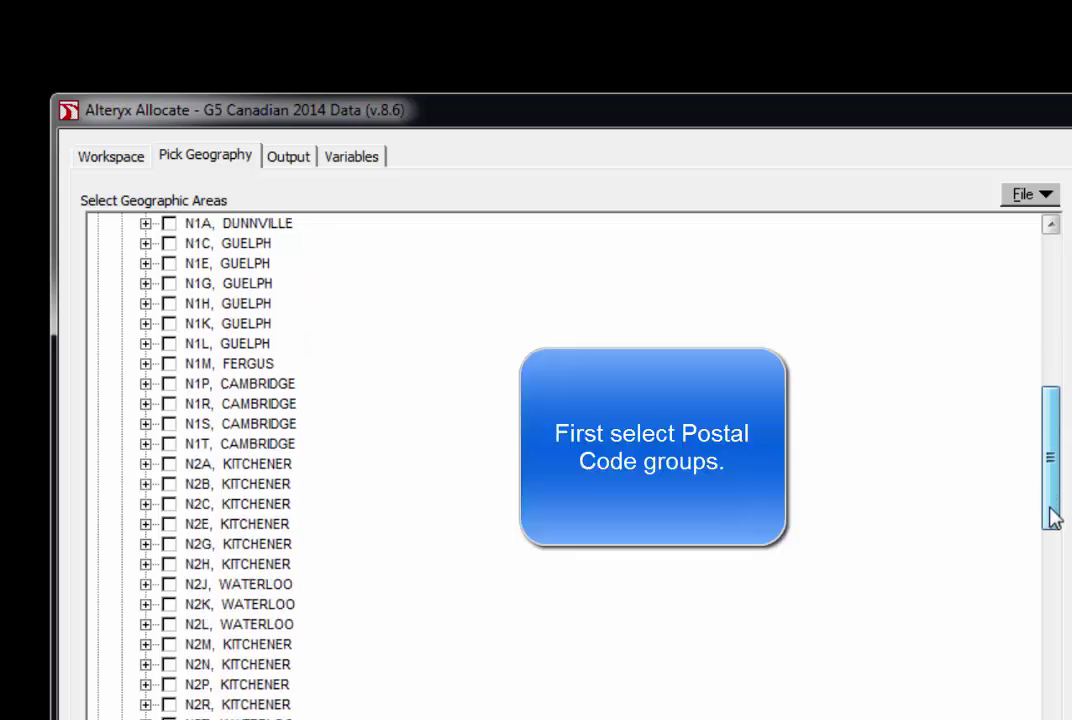
pyautogui.click(169, 464)
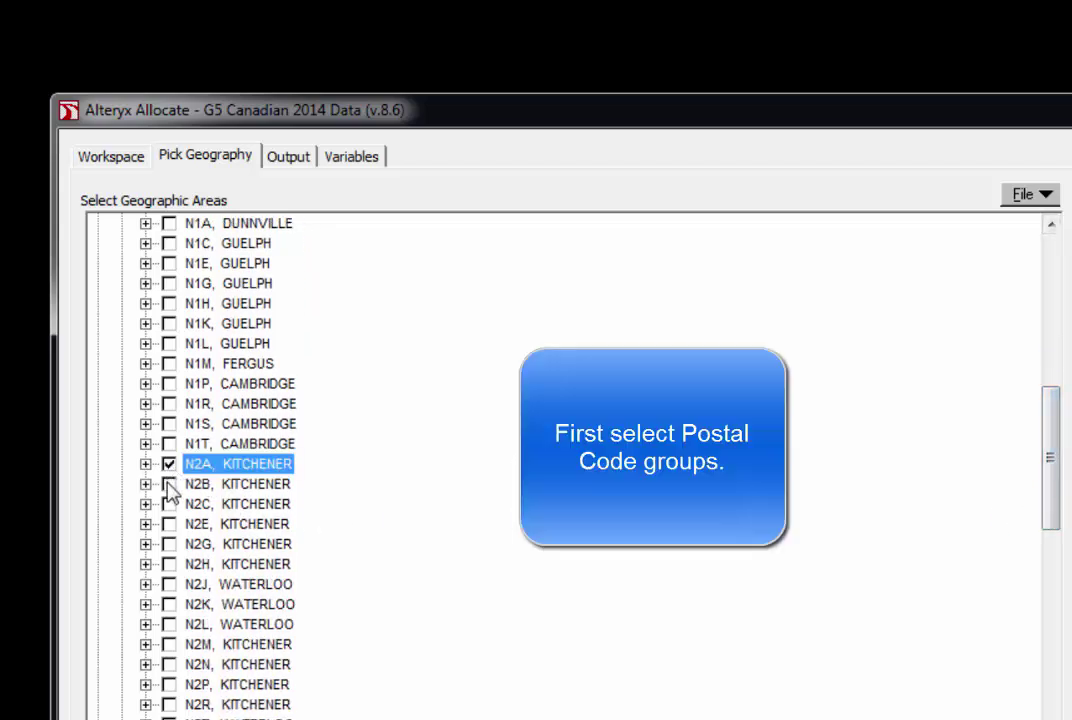
pyautogui.click(169, 484)
pyautogui.click(169, 524)
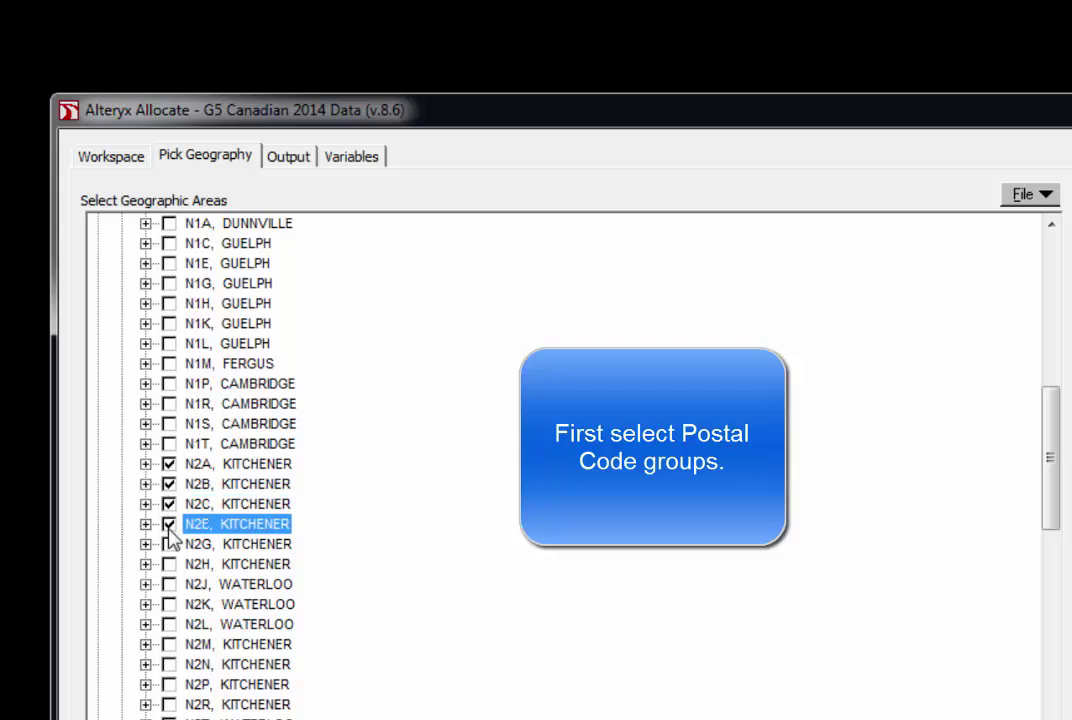
pyautogui.click(169, 564)
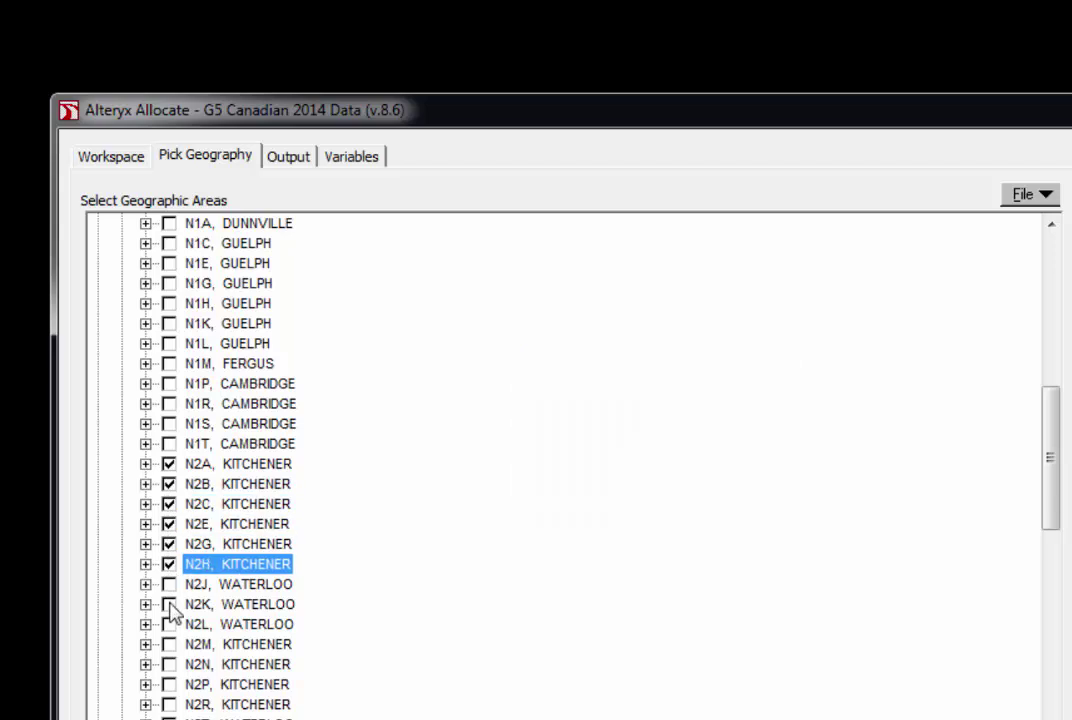
pyautogui.click(169, 644)
pyautogui.click(169, 664)
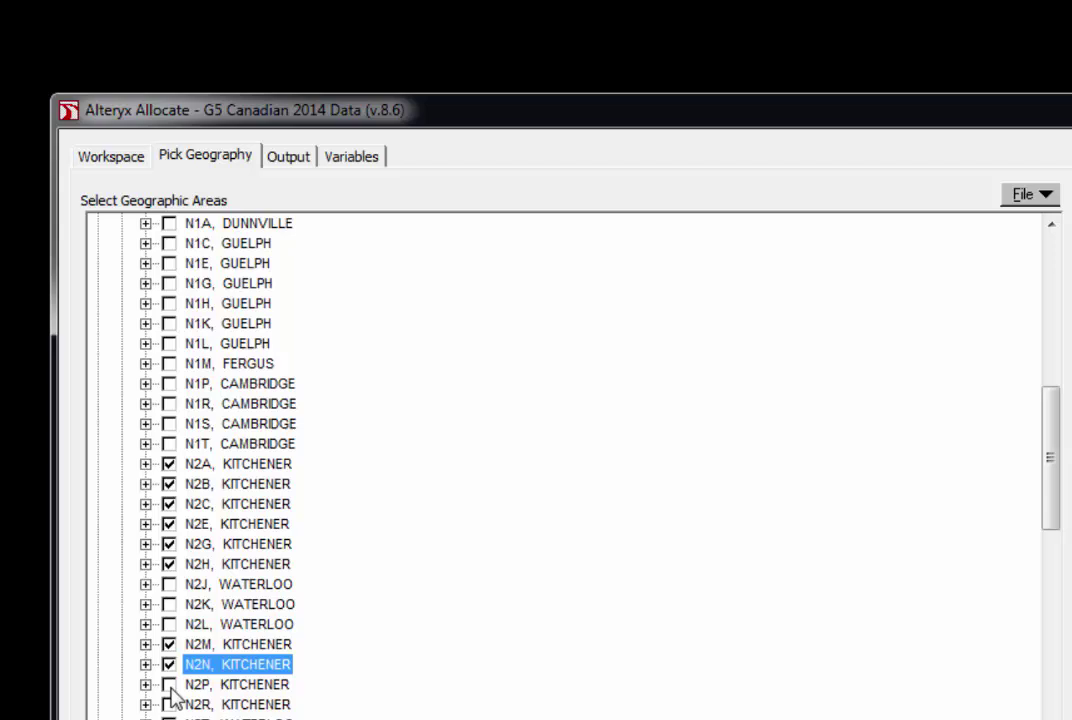
pyautogui.click(169, 704)
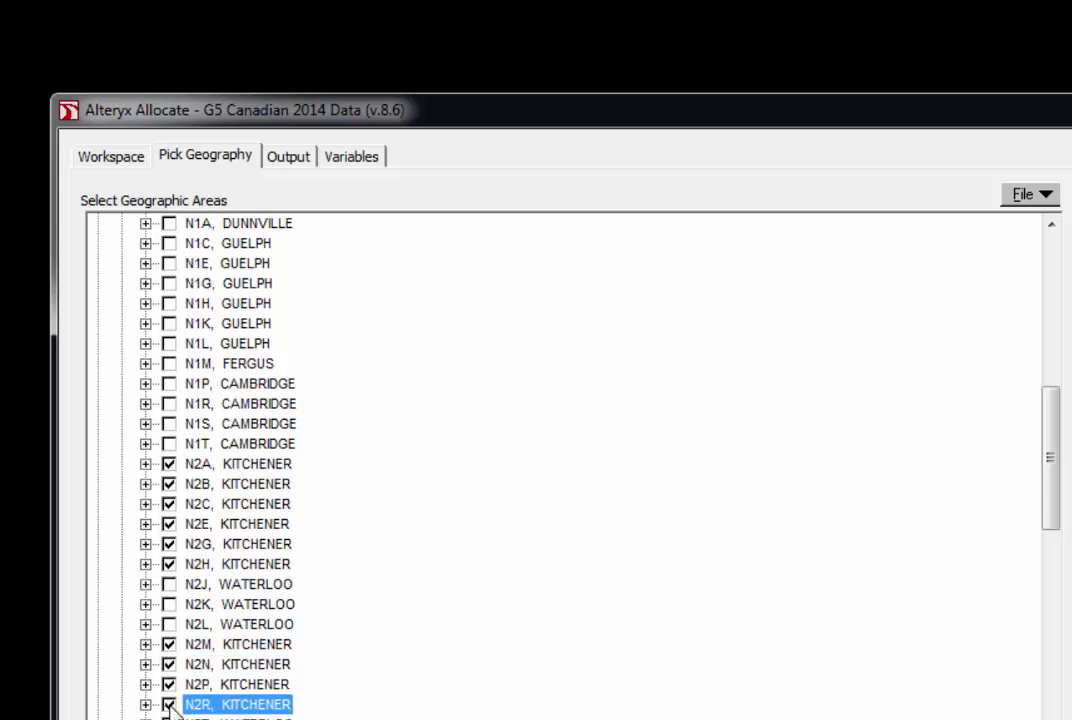
pyautogui.click(145, 464)
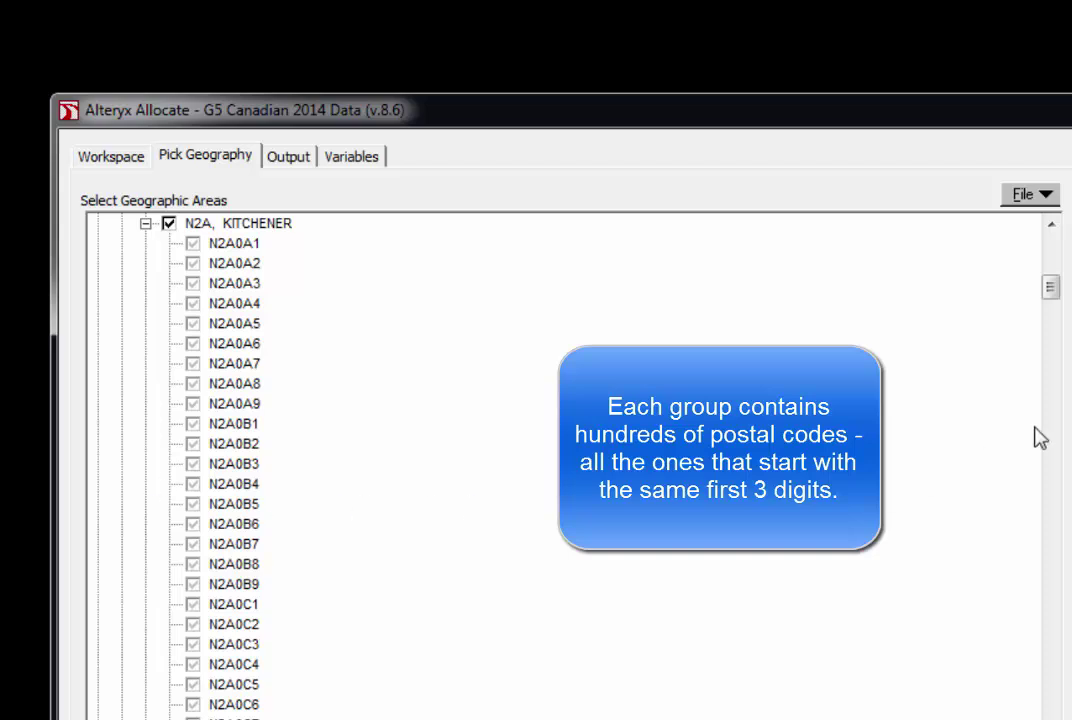
pyautogui.moveTo(1050, 287)
pyautogui.mouseDown()
pyautogui.moveTo(1051, 540)
pyautogui.moveTo(1058, 224)
pyautogui.mouseUp()
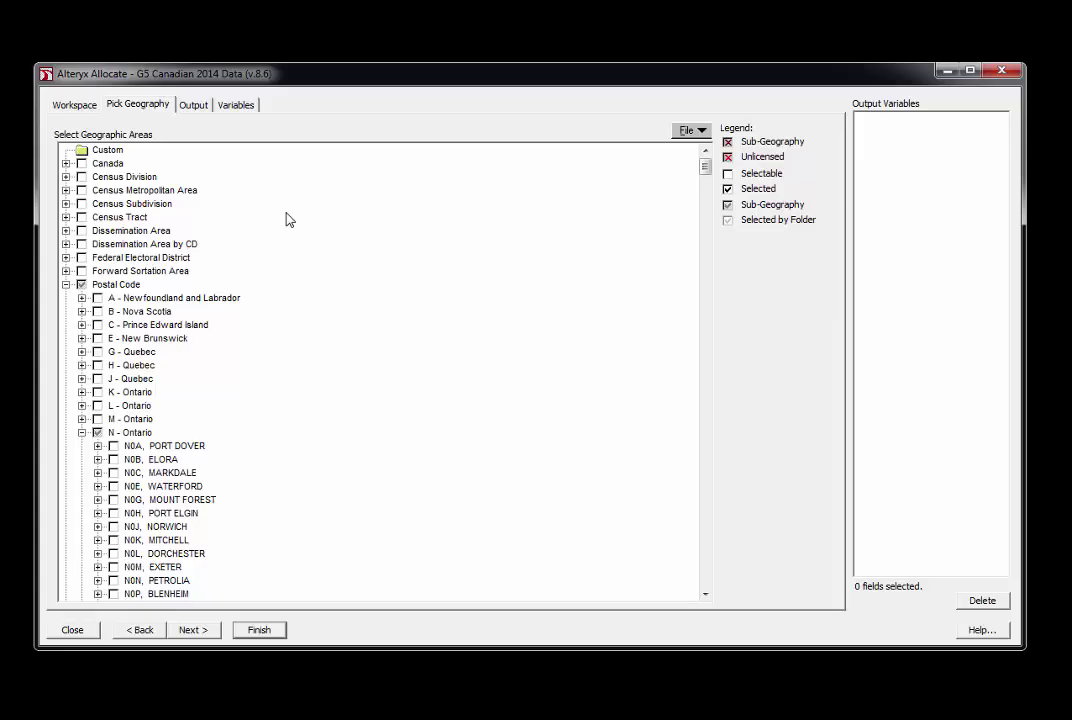
# Switch to the Output page, where file output is selected
pyautogui.click(191, 108)
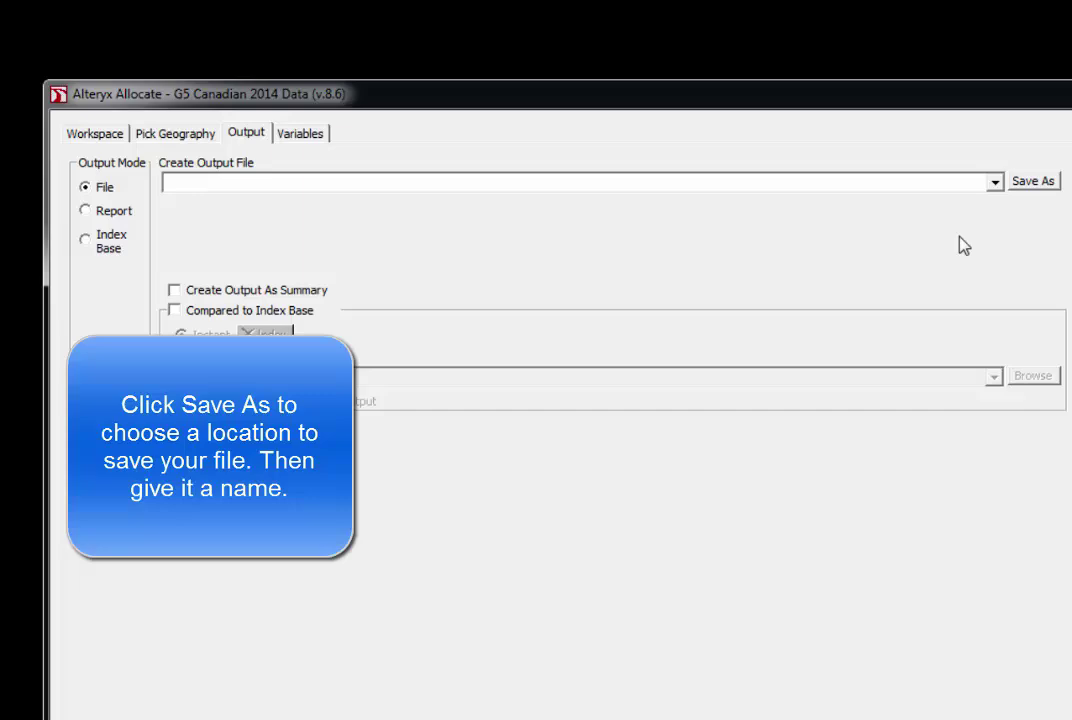
# Browse to G:\New Folder for the output file and create and enter a Gen5 folder
pyautogui.click(1027, 182)
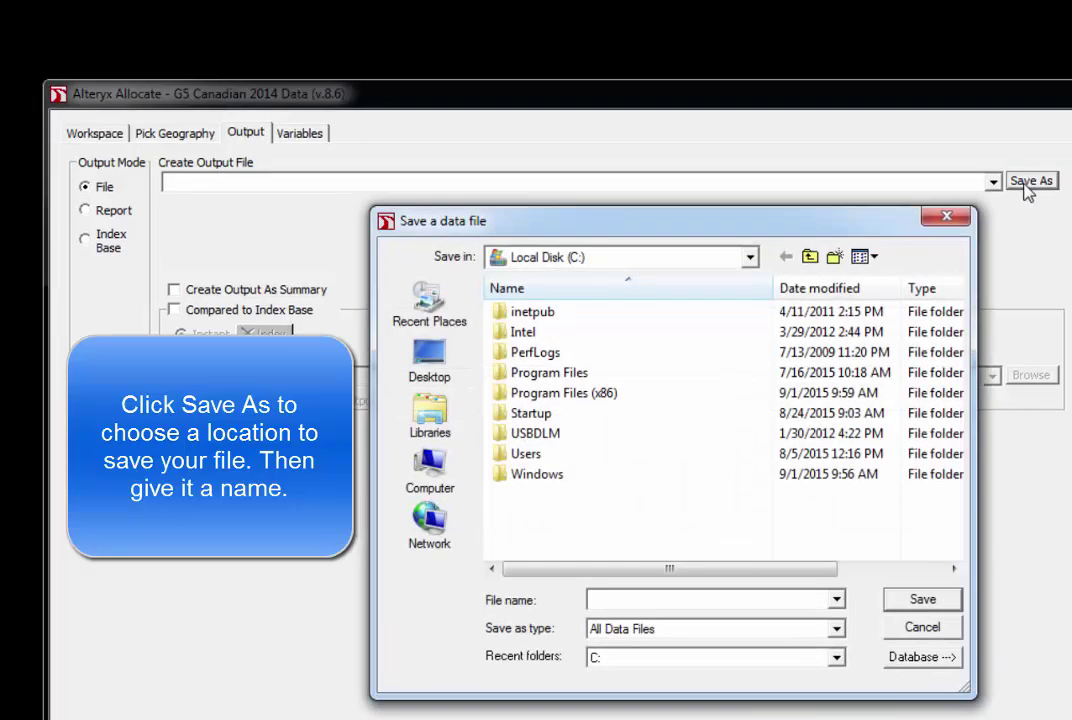
pyautogui.click(434, 479)
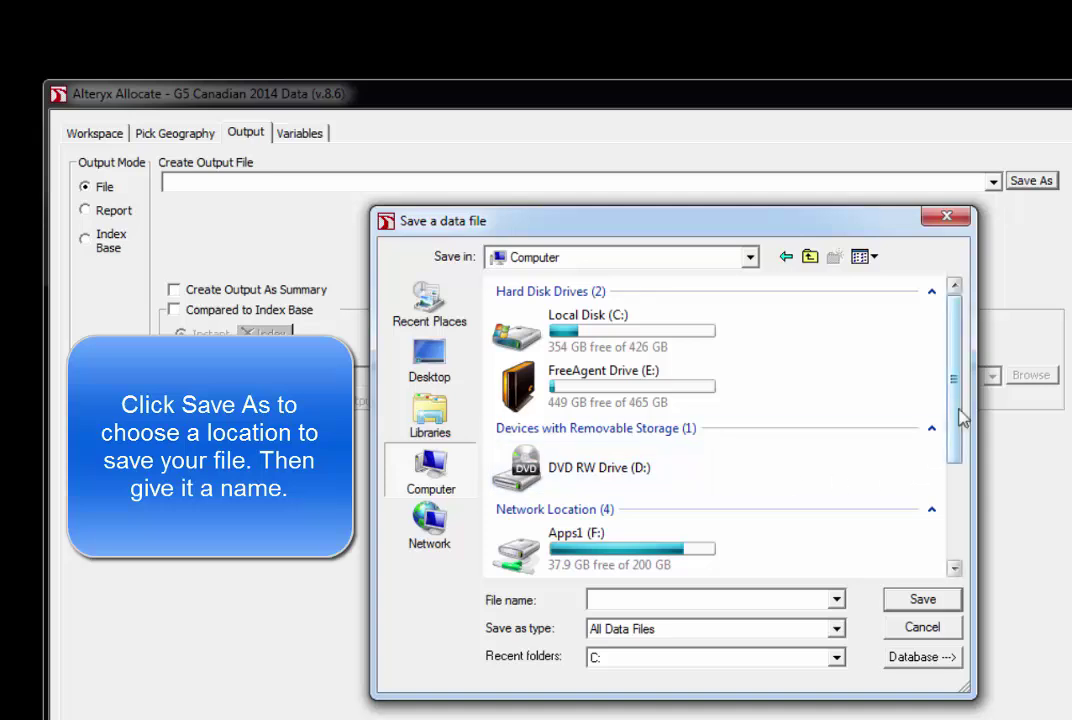
pyautogui.moveTo(958, 412); pyautogui.dragTo(960, 550)
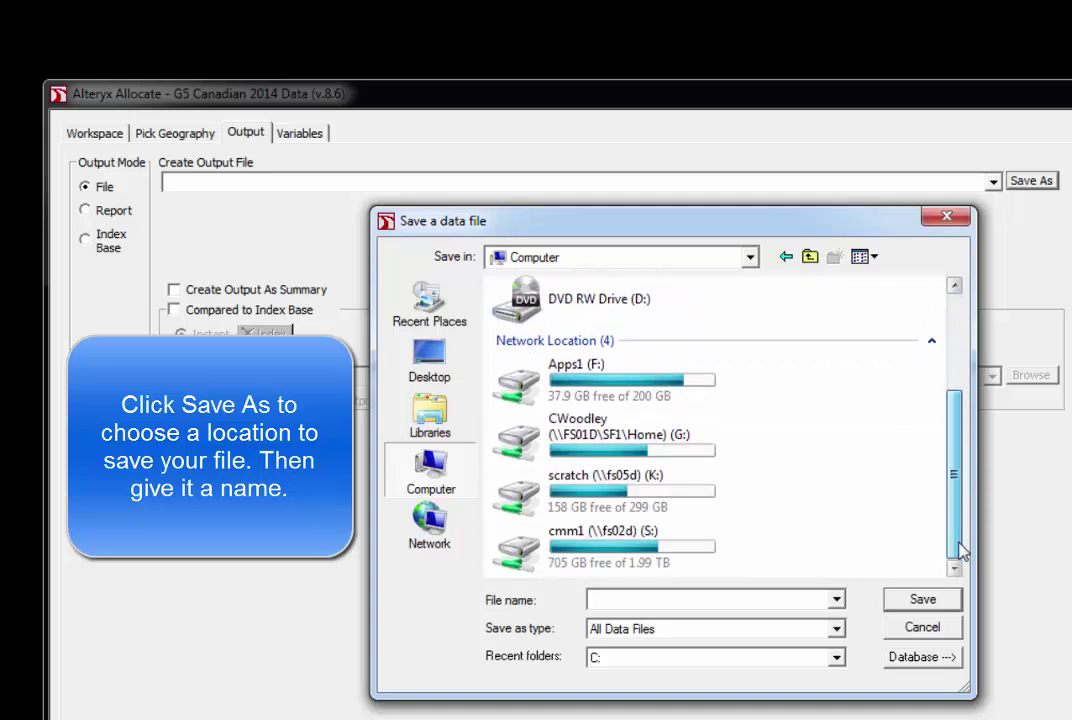
pyautogui.doubleClick(640, 447)
pyautogui.moveTo(953, 314); pyautogui.dragTo(955, 455)
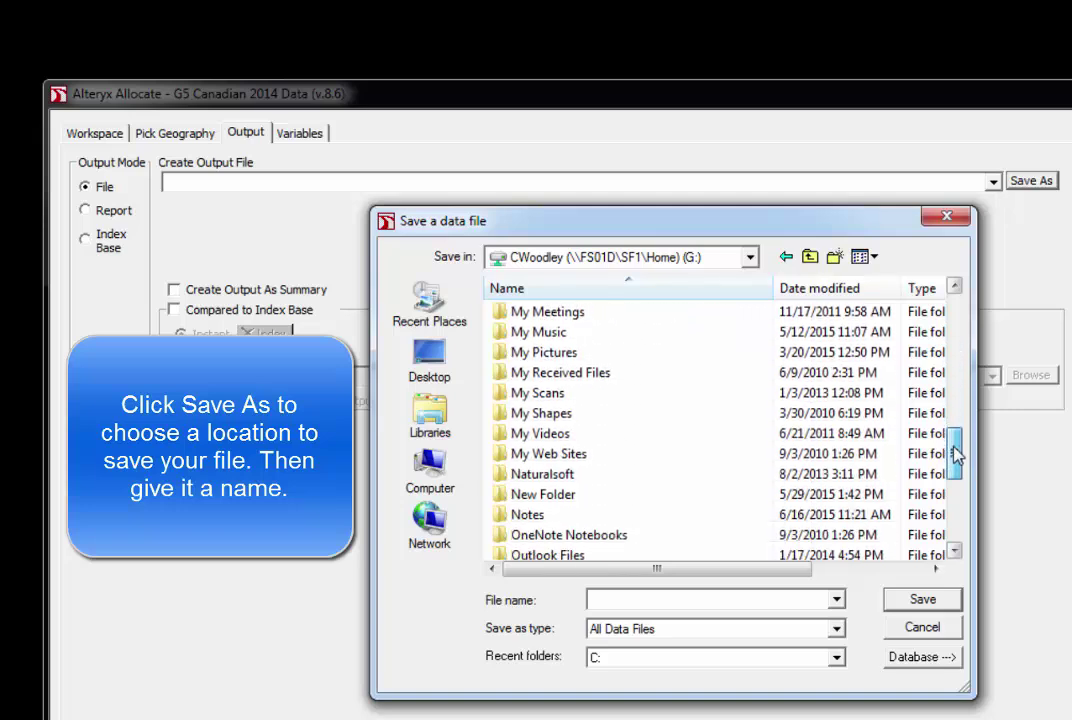
pyautogui.doubleClick(546, 494)
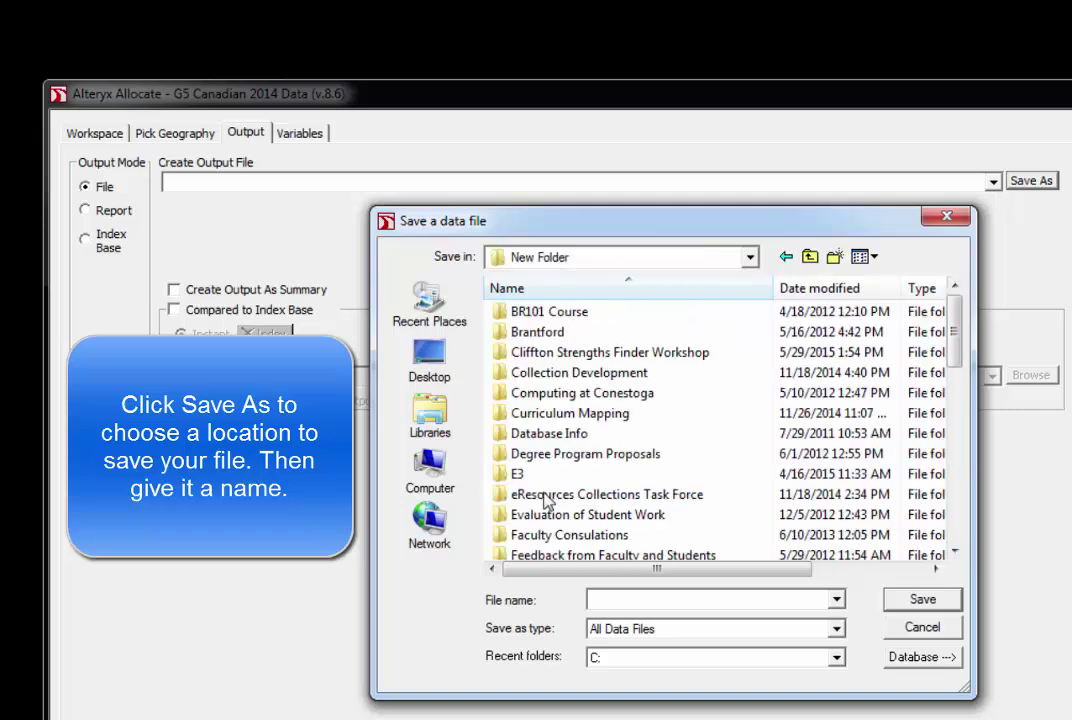
pyautogui.click(836, 257)
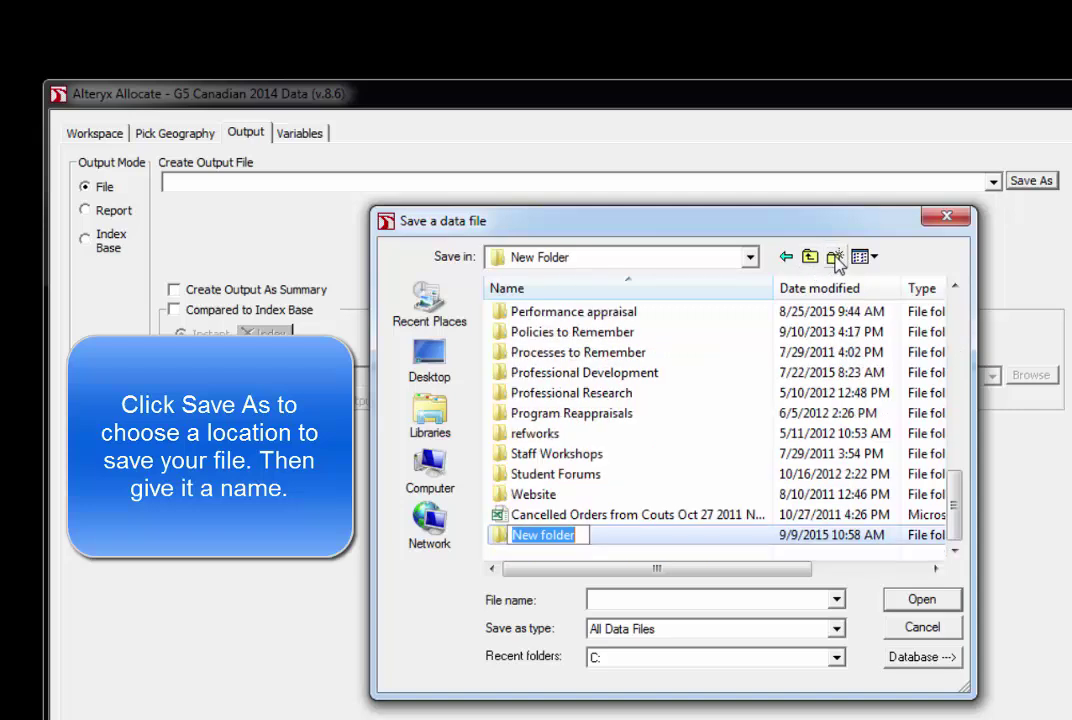
pyautogui.write('Gen')
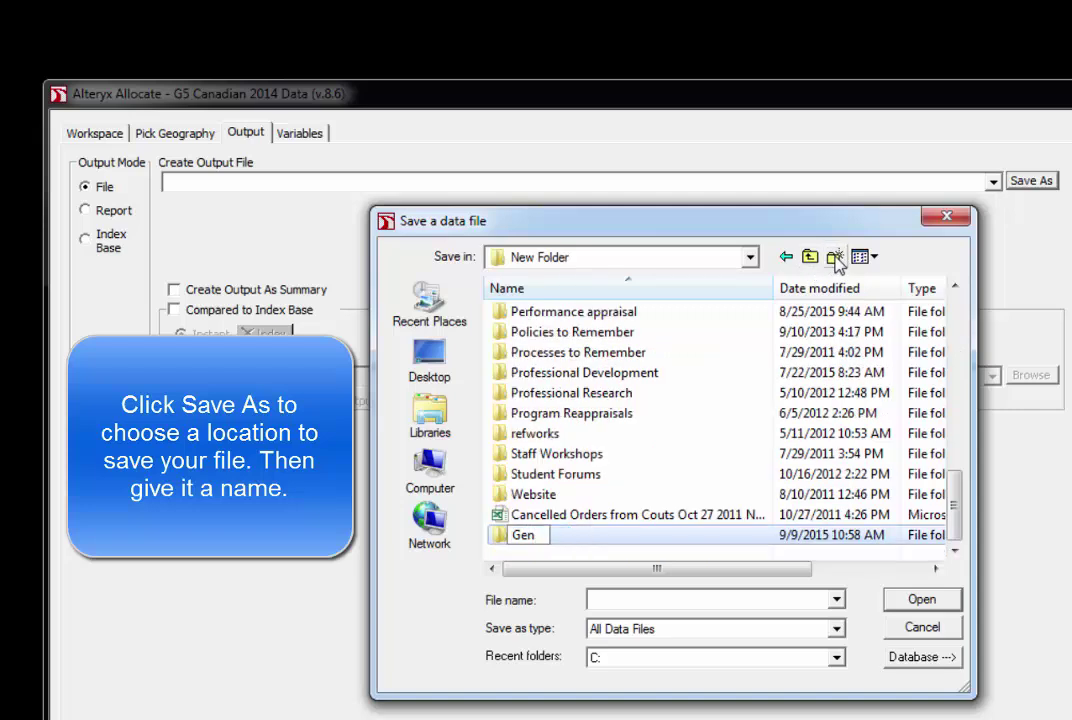
pyautogui.write('5')
pyautogui.doubleClick(711, 541)
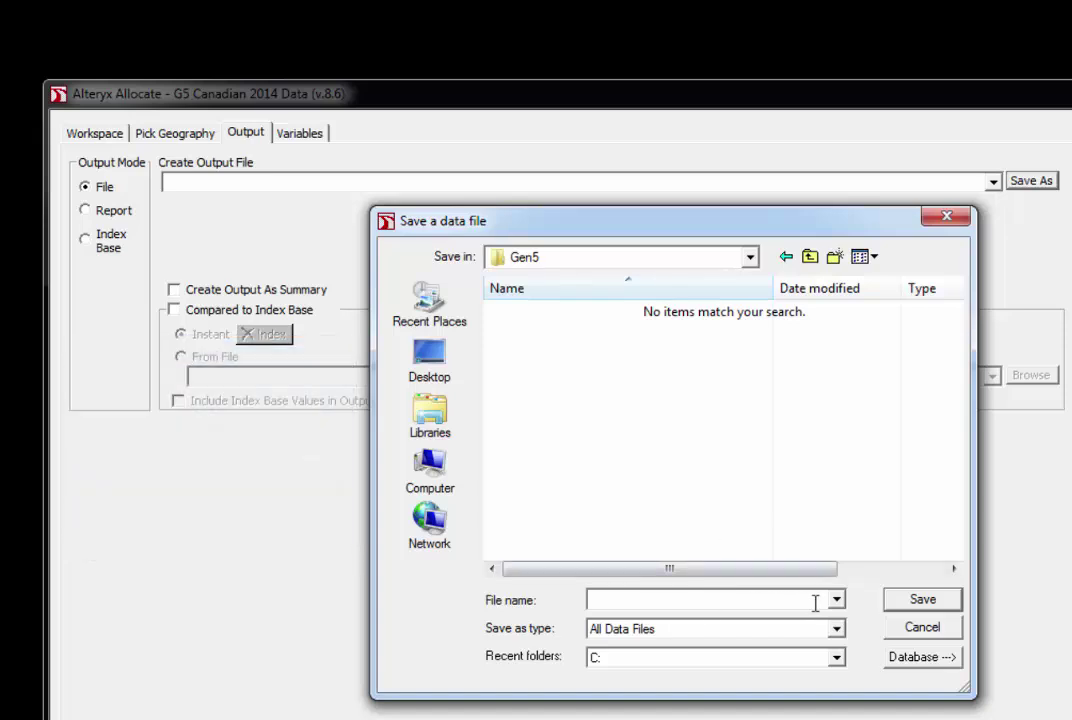
# Name the output file dinners with type Microsoft Excel 97-2003 (*.xls)
pyautogui.click(815, 600)
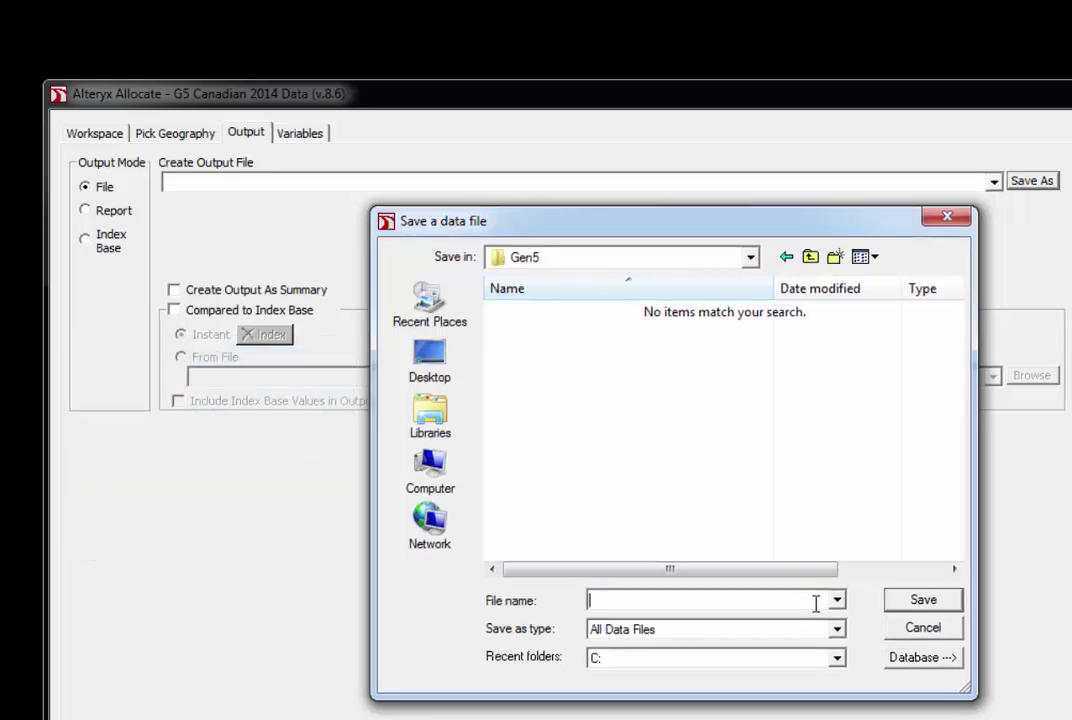
pyautogui.write('dinners')
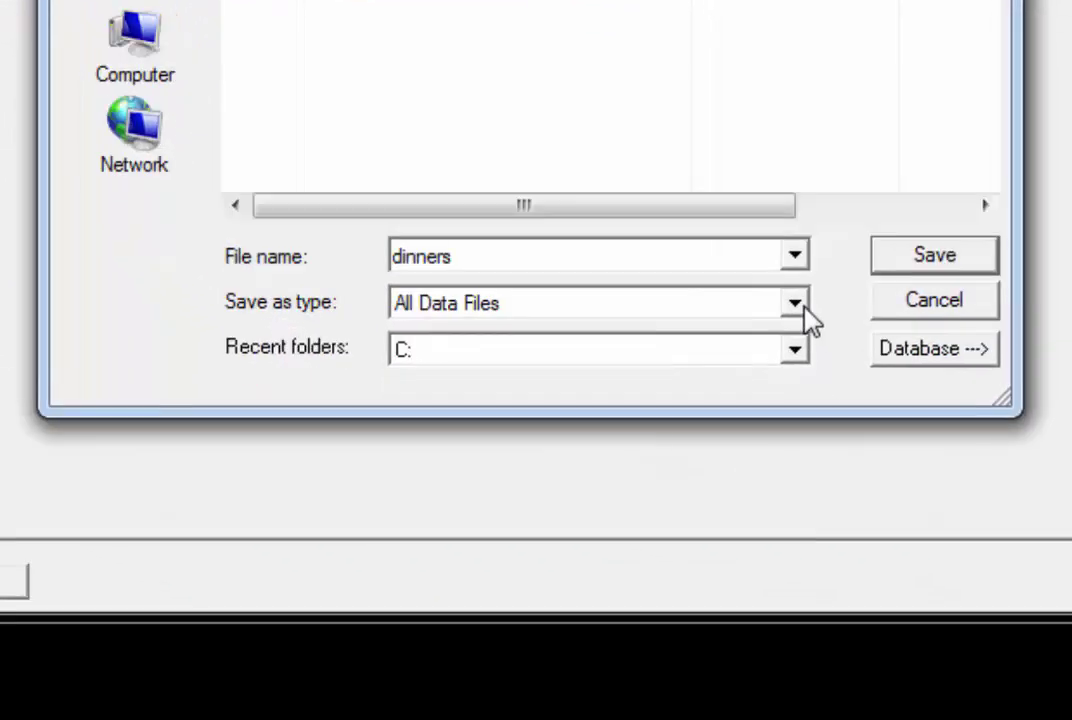
pyautogui.click(808, 412)
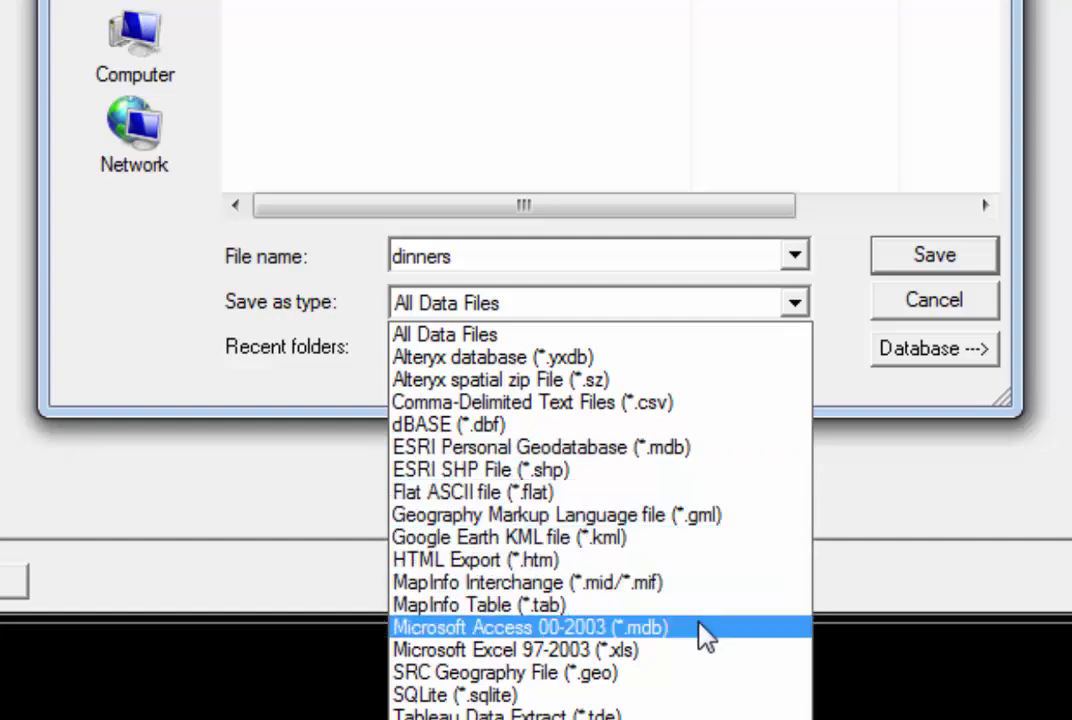
pyautogui.click(700, 650)
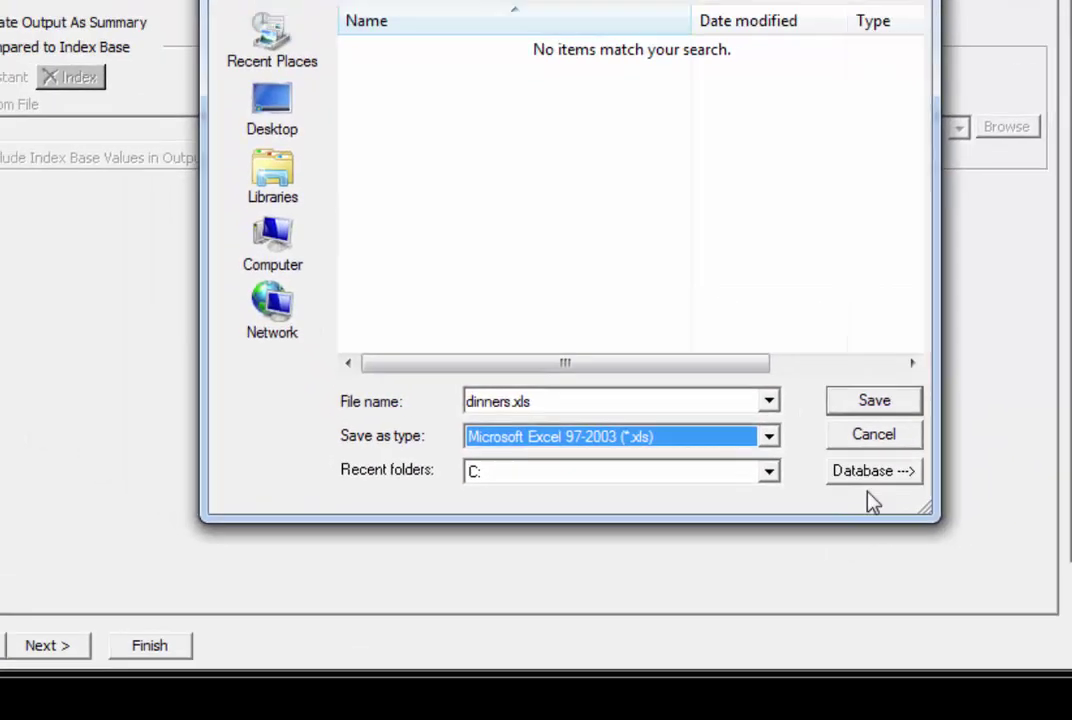
# Save the output as dinners.xls with worksheet Sheet1, then go to the Variables page
pyautogui.click(847, 496)
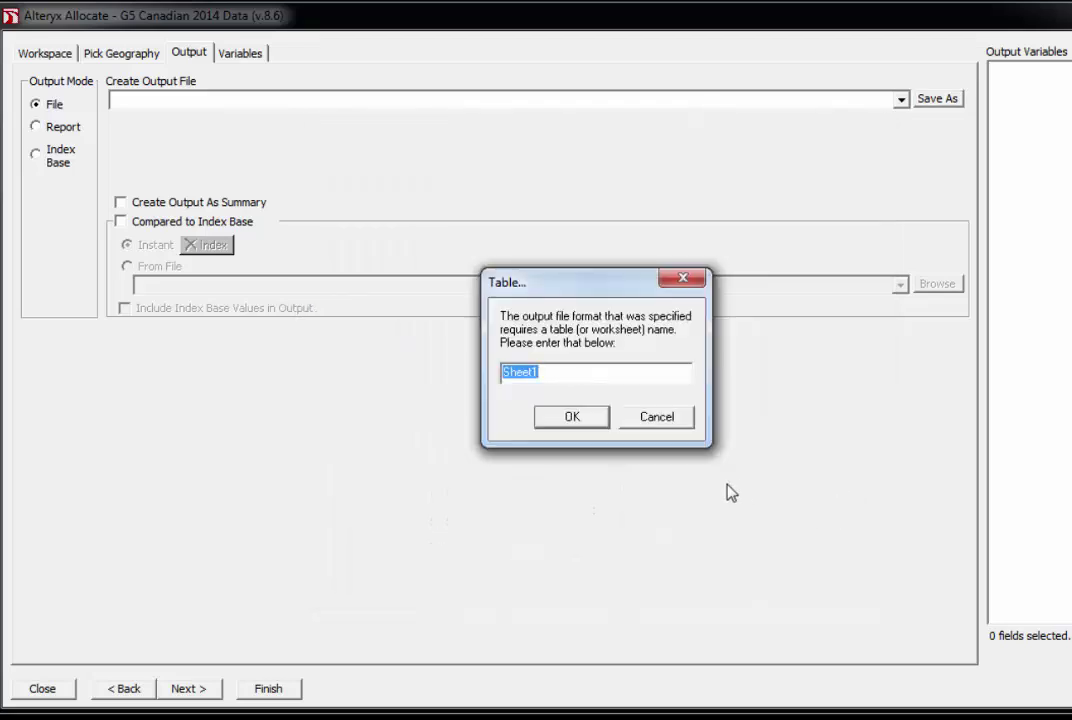
pyautogui.click(557, 424)
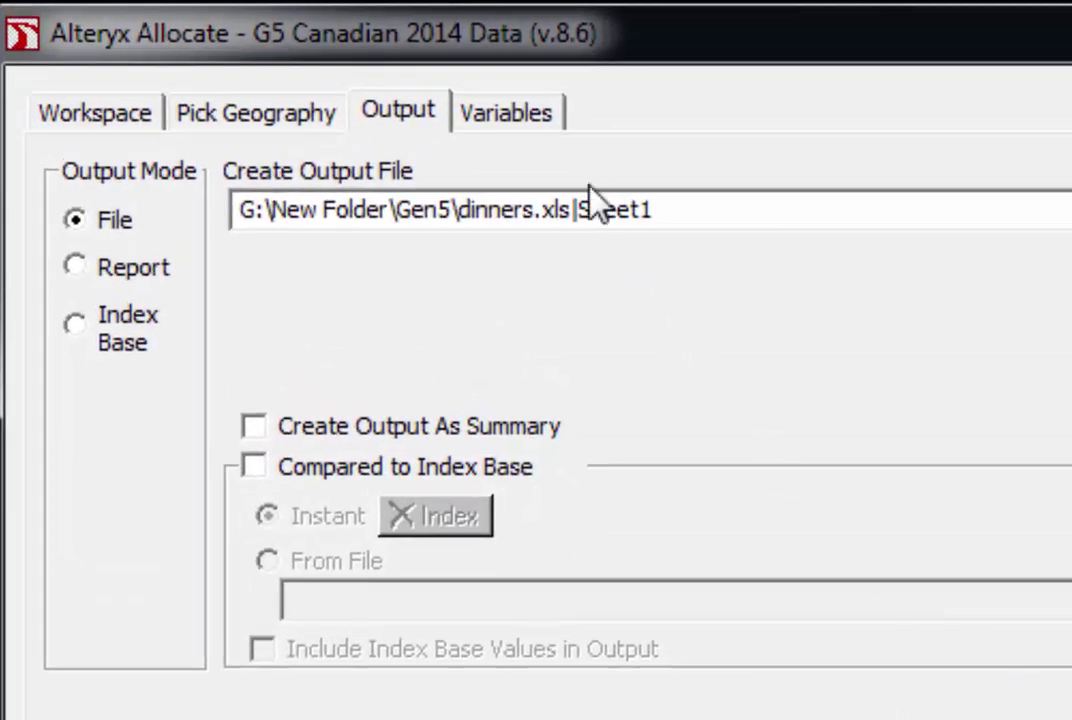
pyautogui.click(537, 128)
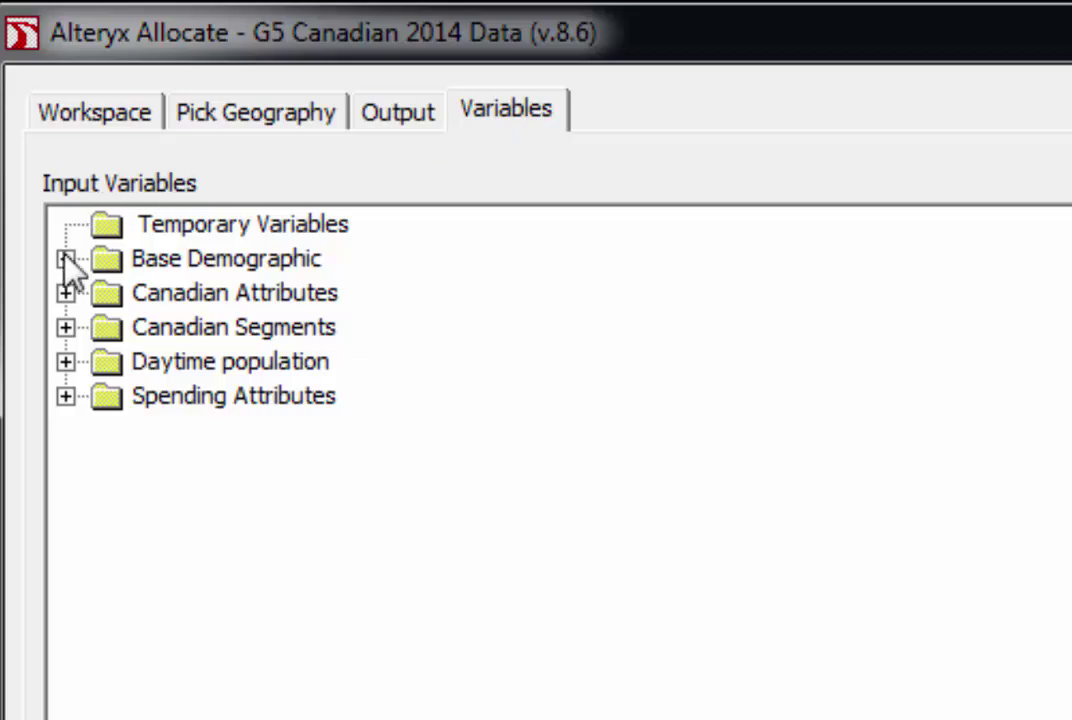
# Add Total Households and Total Population from Base Demographic as output variables
pyautogui.click(64, 259)
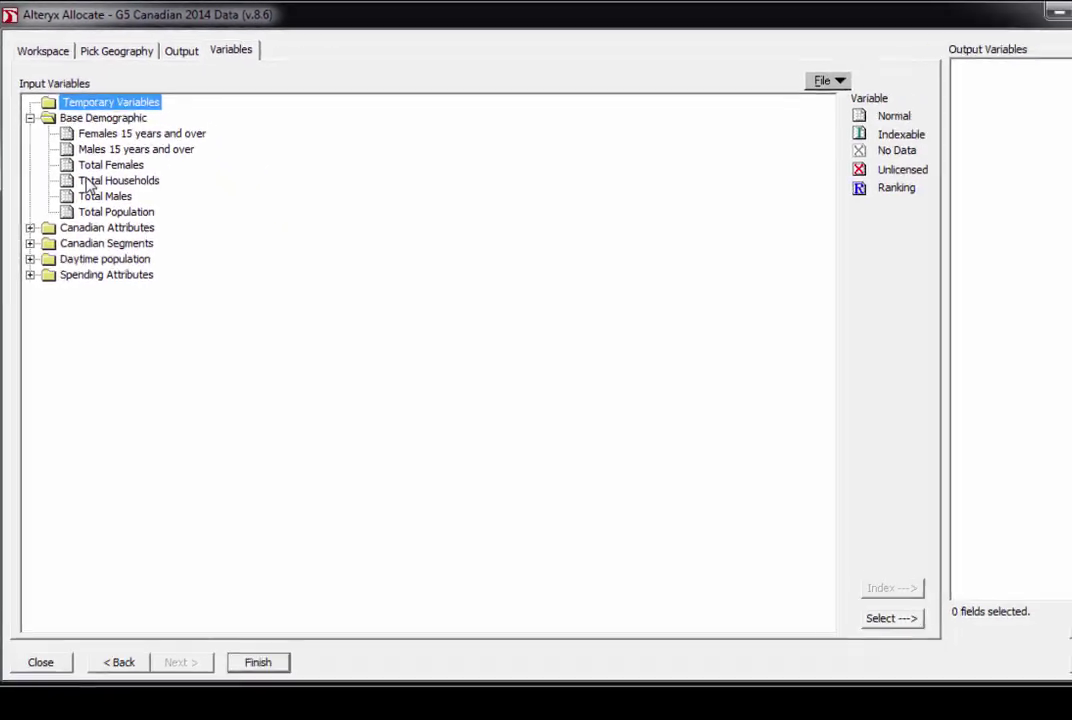
pyautogui.click(82, 170)
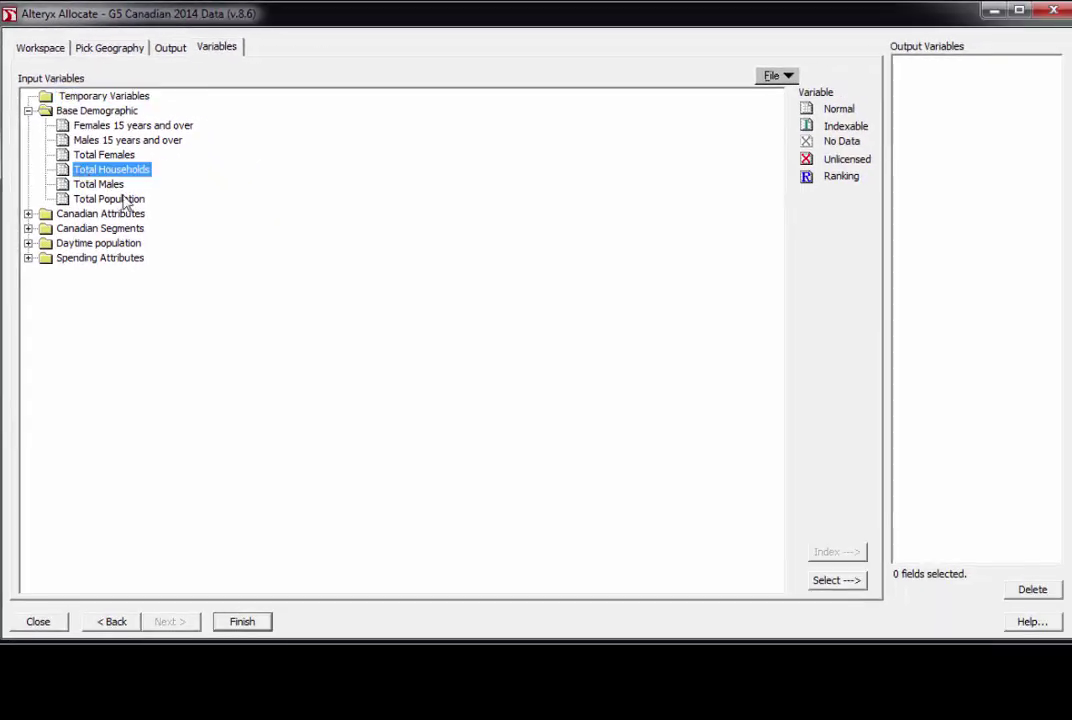
pyautogui.click(851, 582)
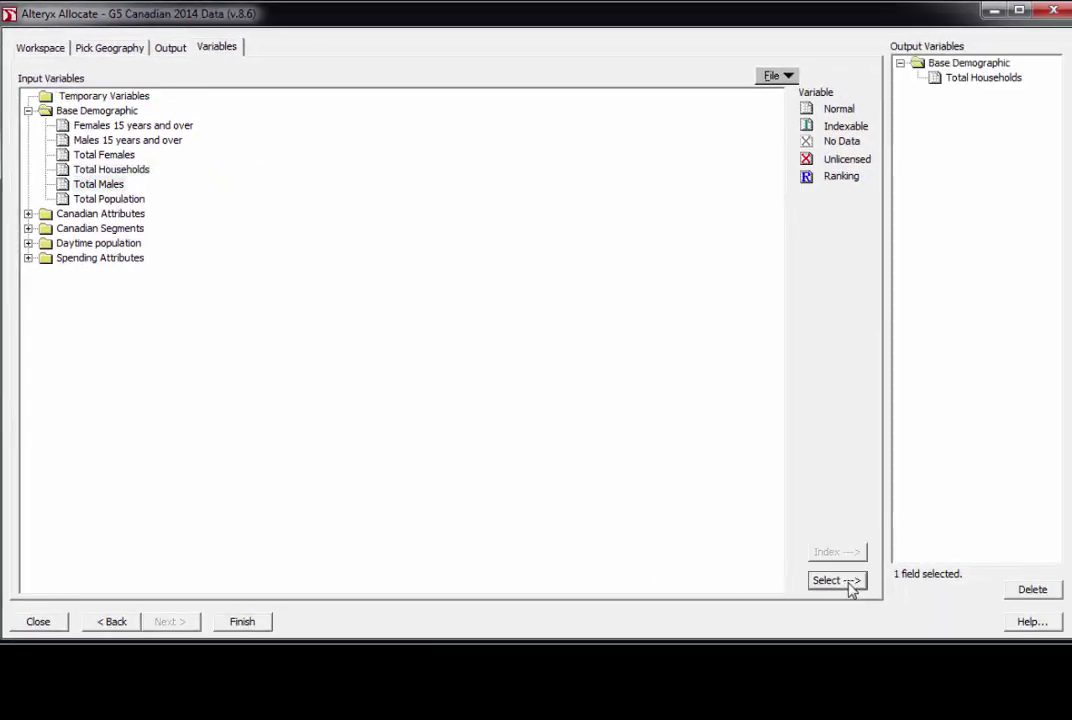
pyautogui.click(125, 200)
pyautogui.click(845, 582)
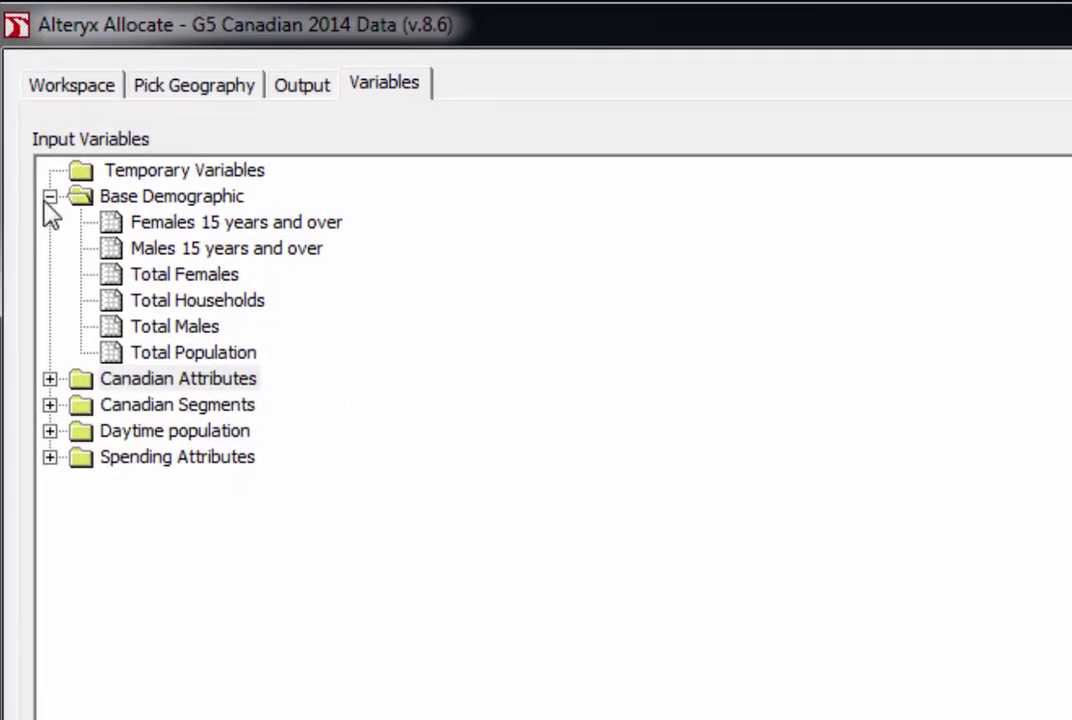
pyautogui.click(49, 197)
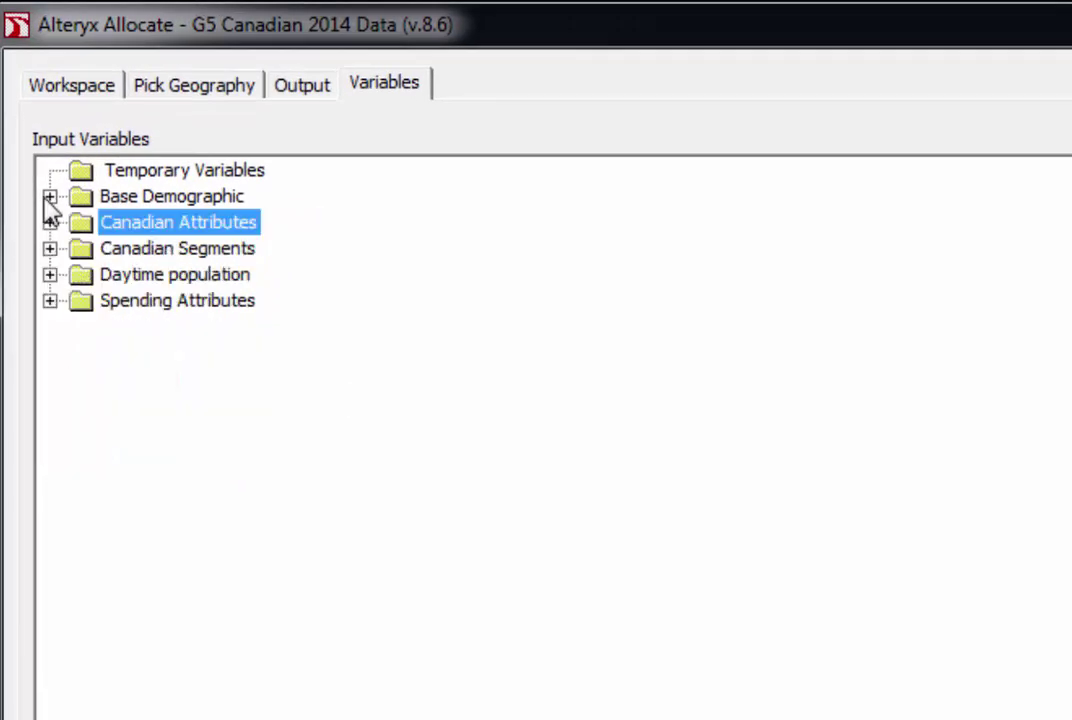
pyautogui.click(49, 222)
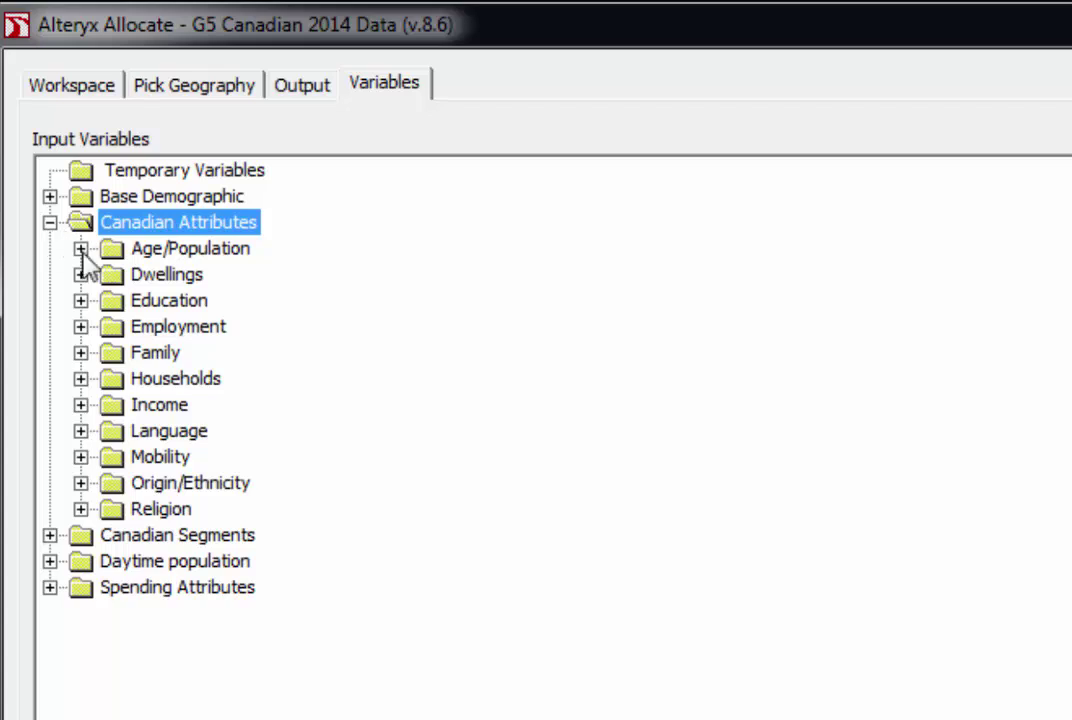
pyautogui.click(81, 249)
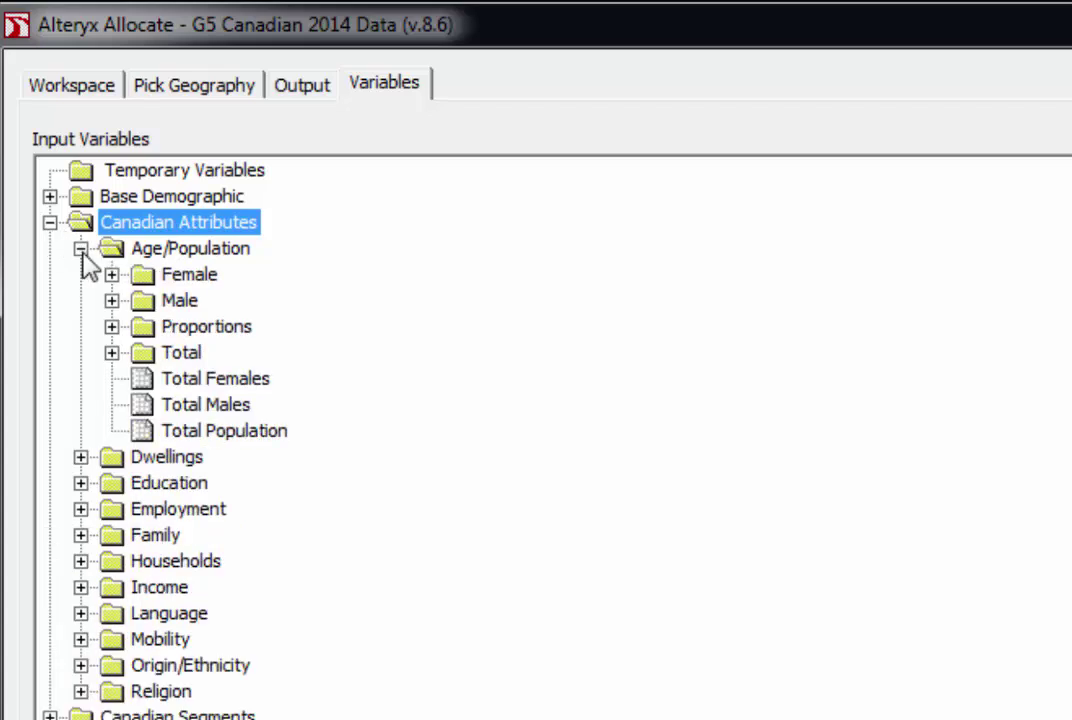
pyautogui.click(111, 352)
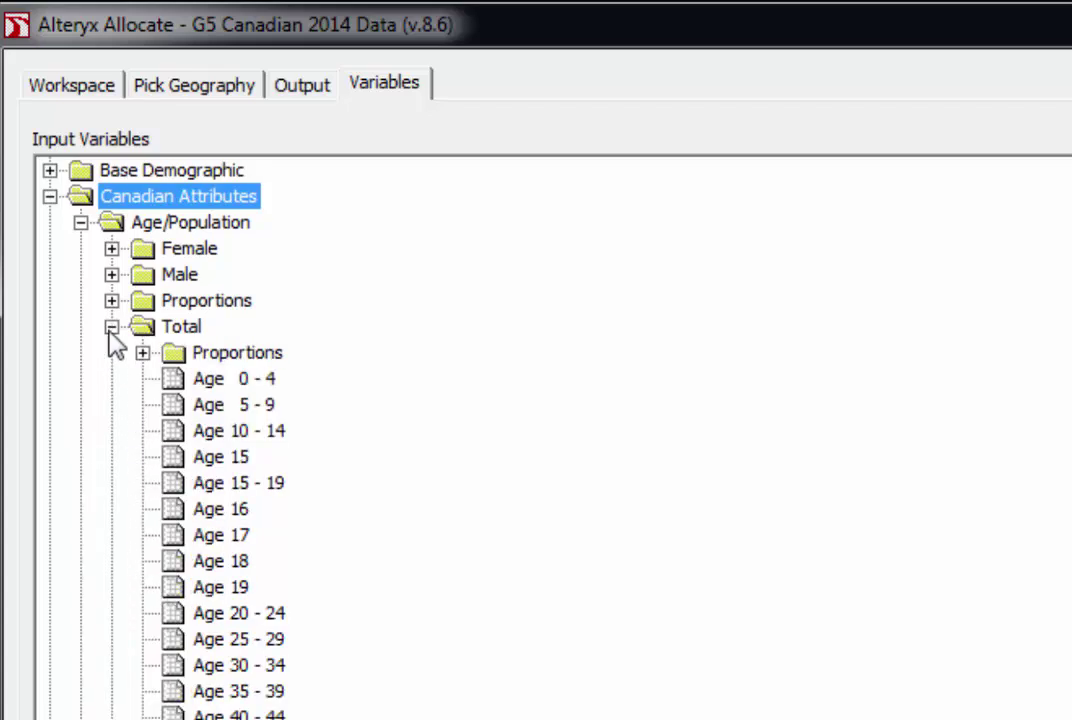
pyautogui.click(49, 196)
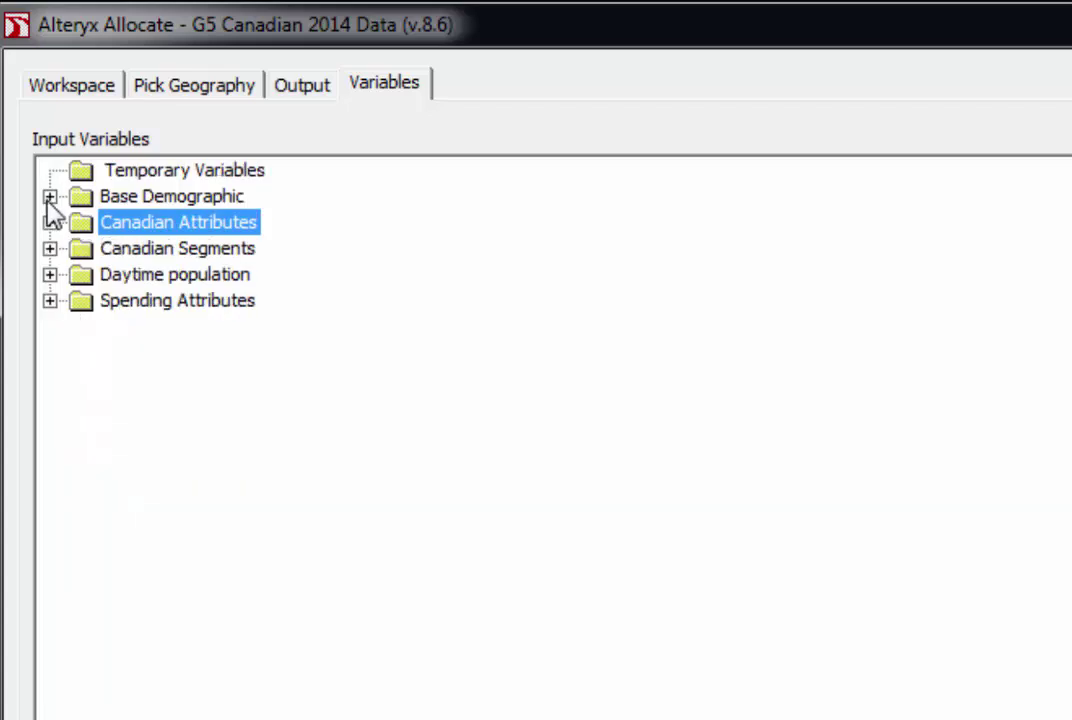
pyautogui.click(49, 248)
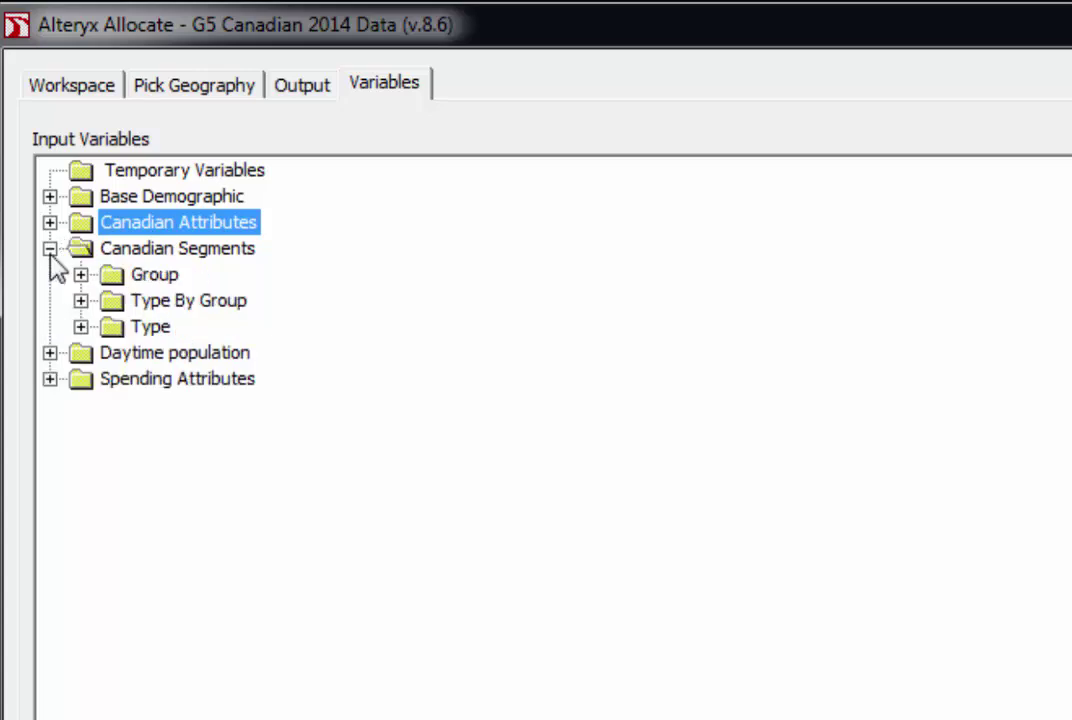
pyautogui.click(80, 274)
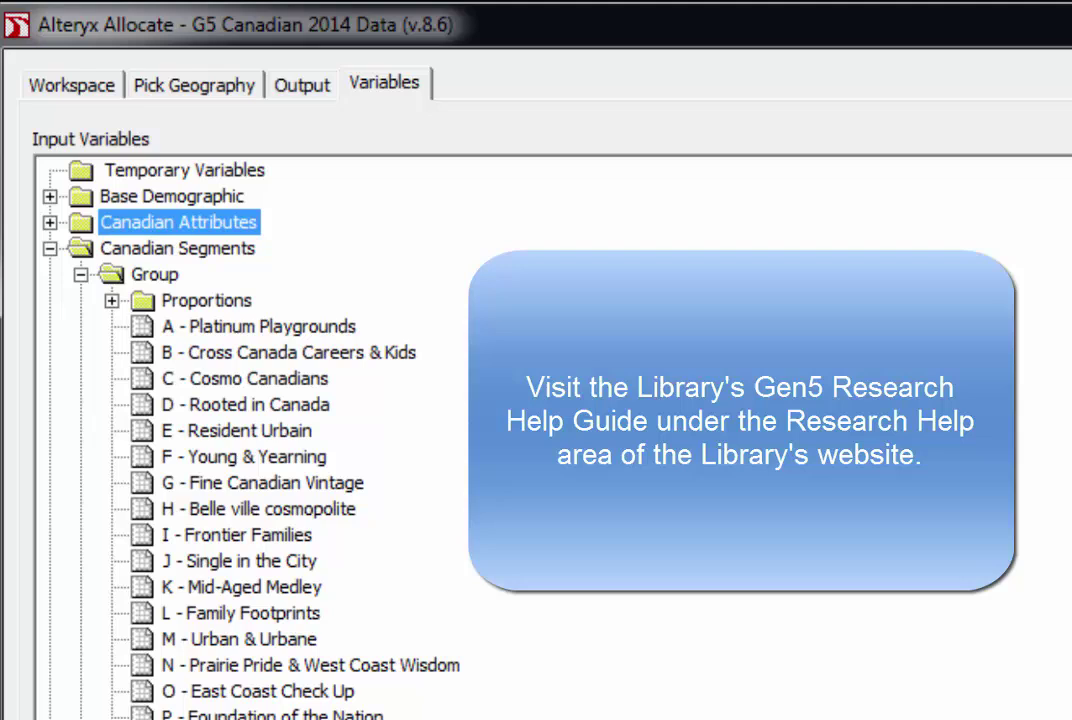
pyautogui.click(48, 248)
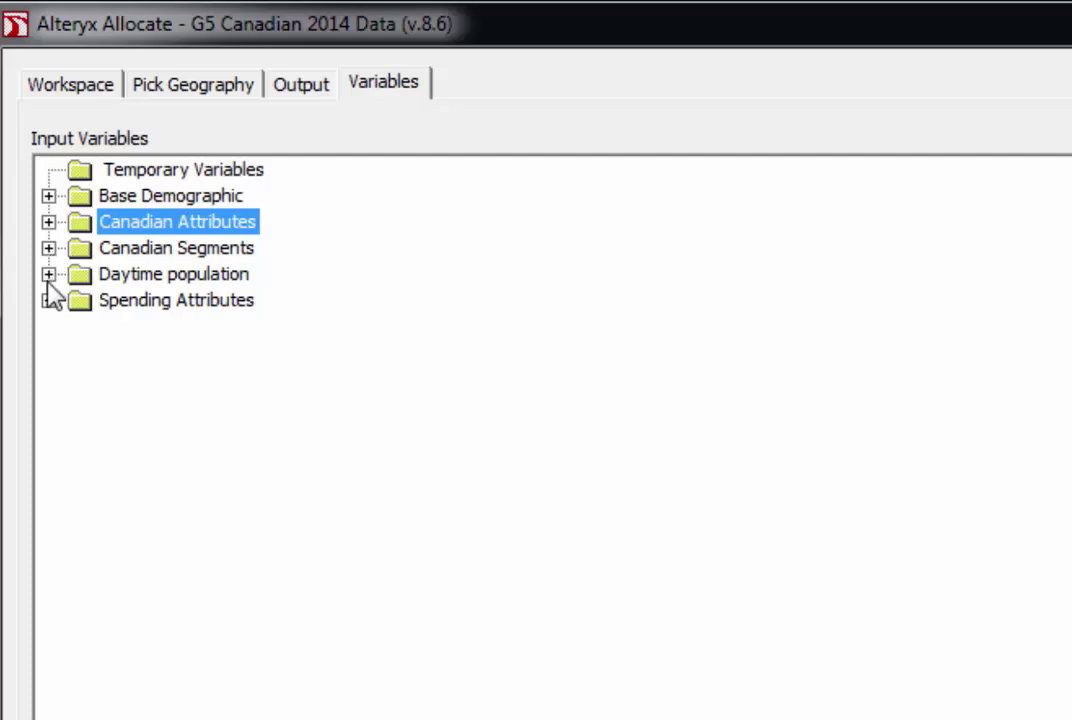
# Add Dinners purchased from table service restaurants from Spending Attributes > Food, and select its aggregate variable
pyautogui.click(48, 300)
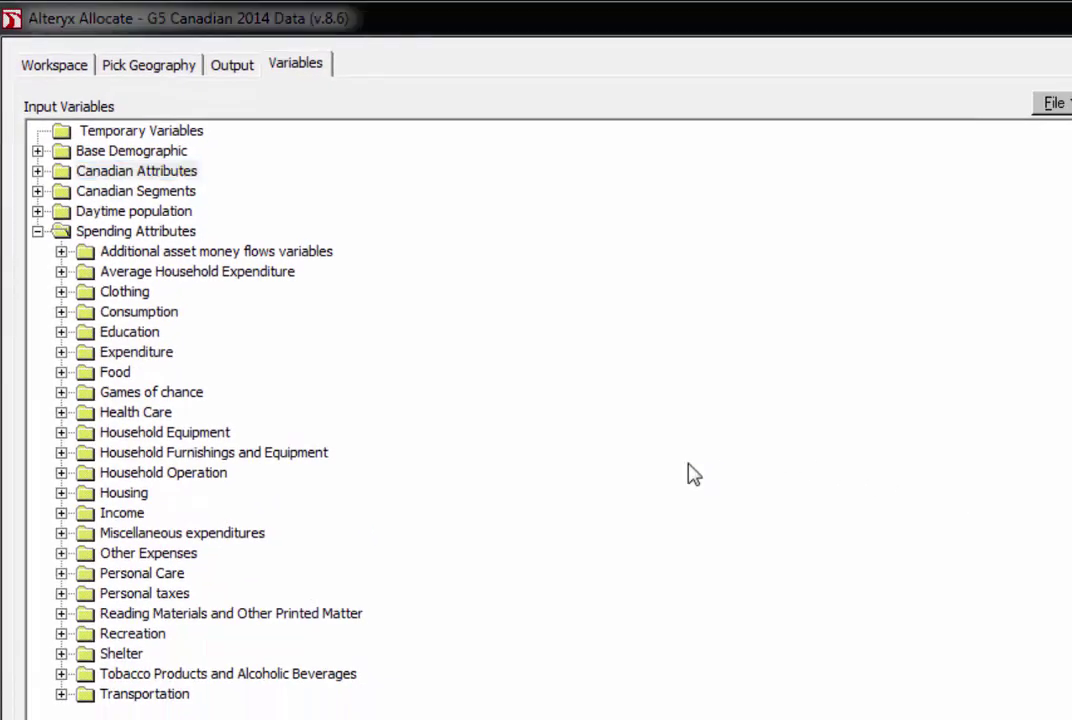
pyautogui.click(61, 372)
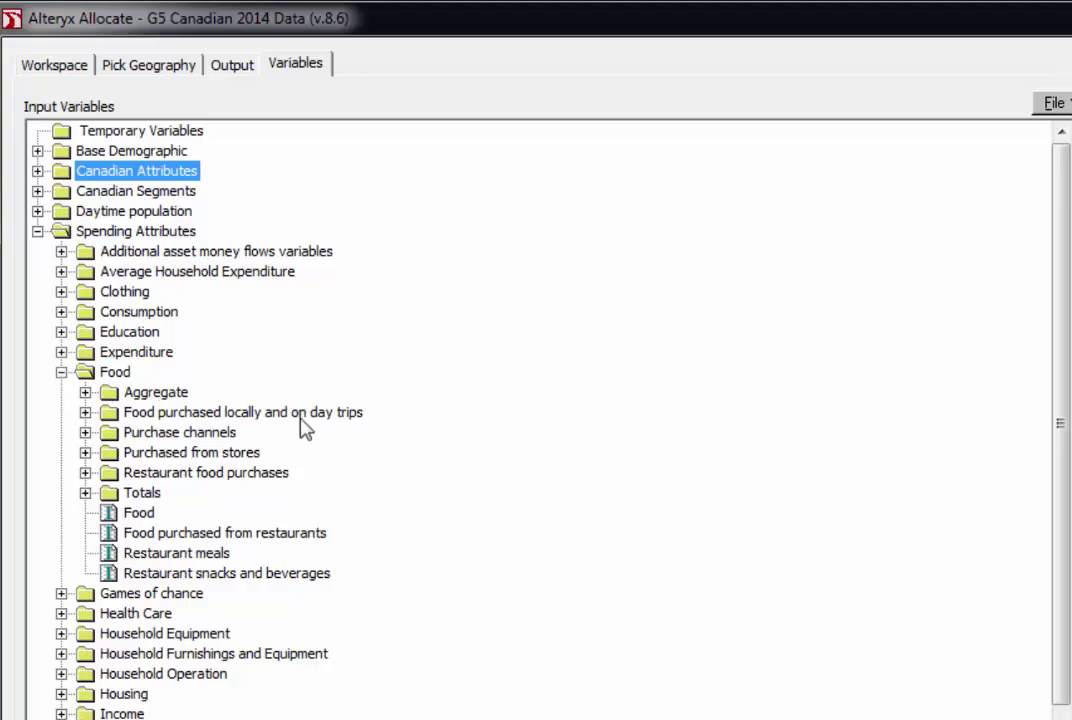
pyautogui.click(85, 472)
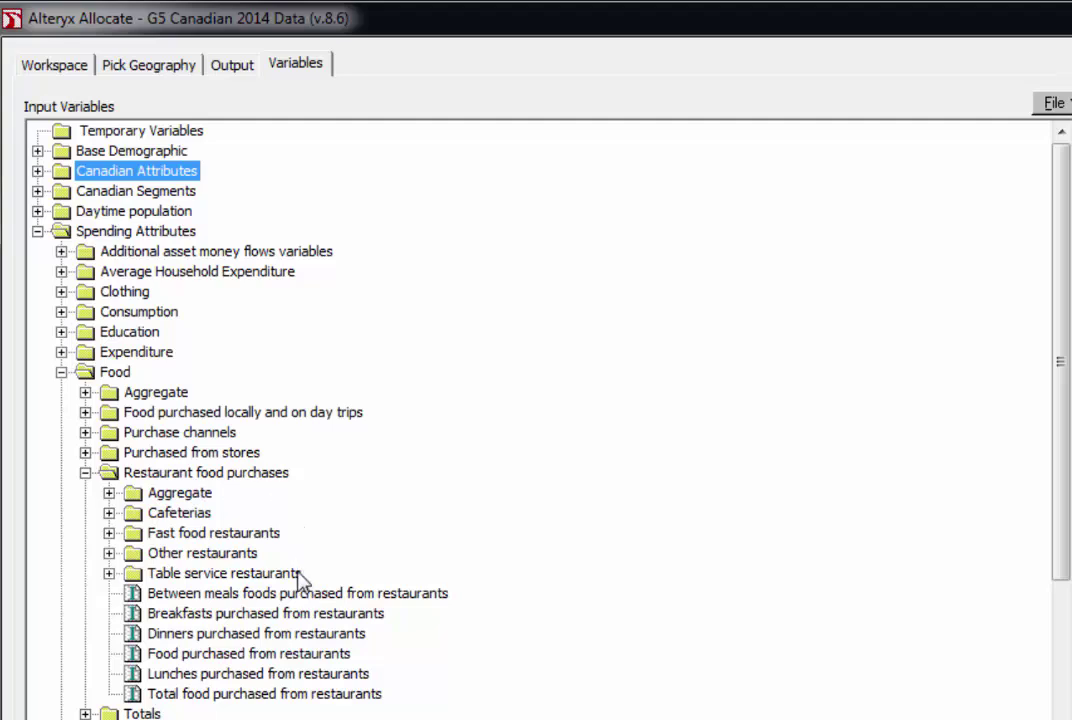
pyautogui.click(109, 573)
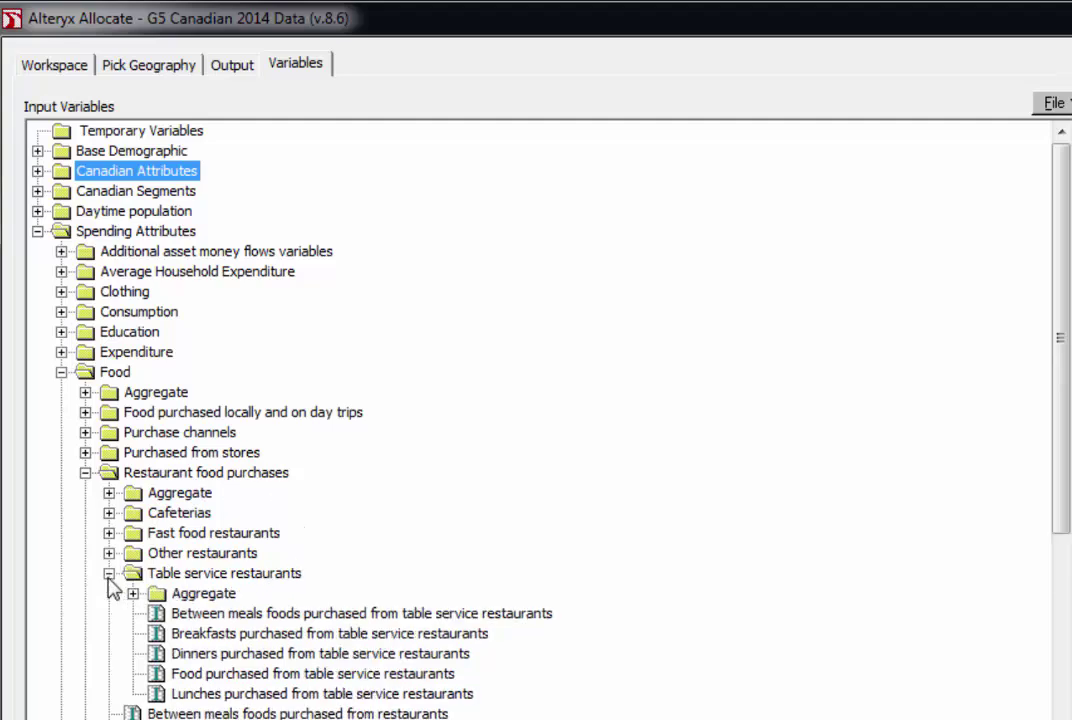
pyautogui.moveTo(1060, 509); pyautogui.dragTo(1058, 680)
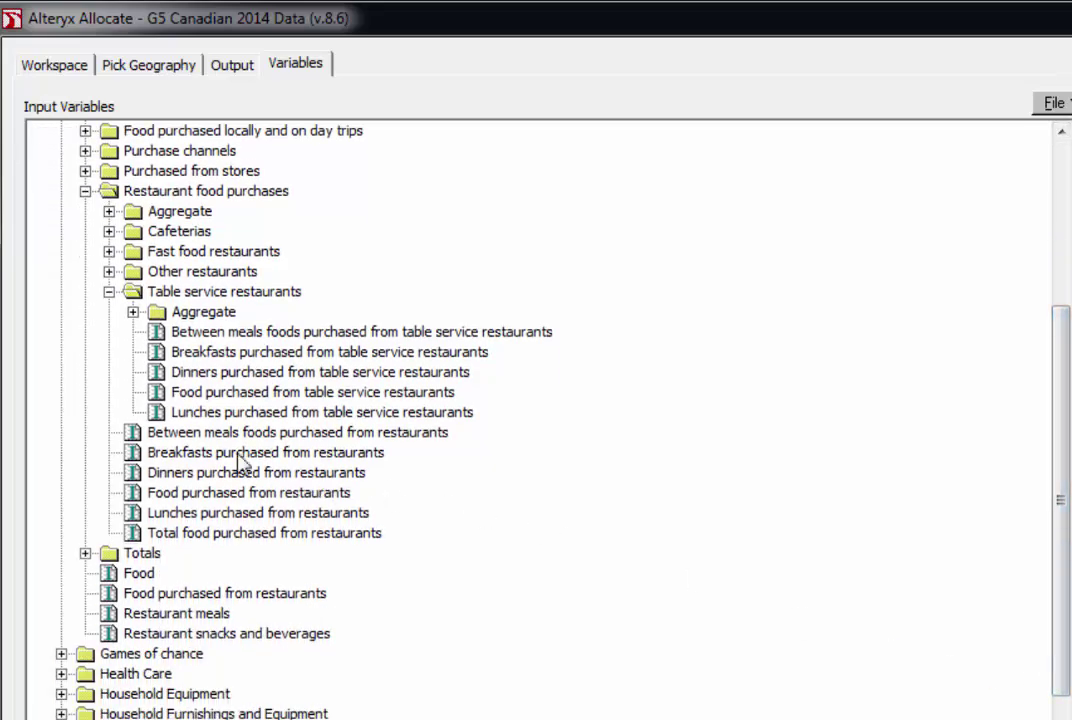
pyautogui.click(175, 372)
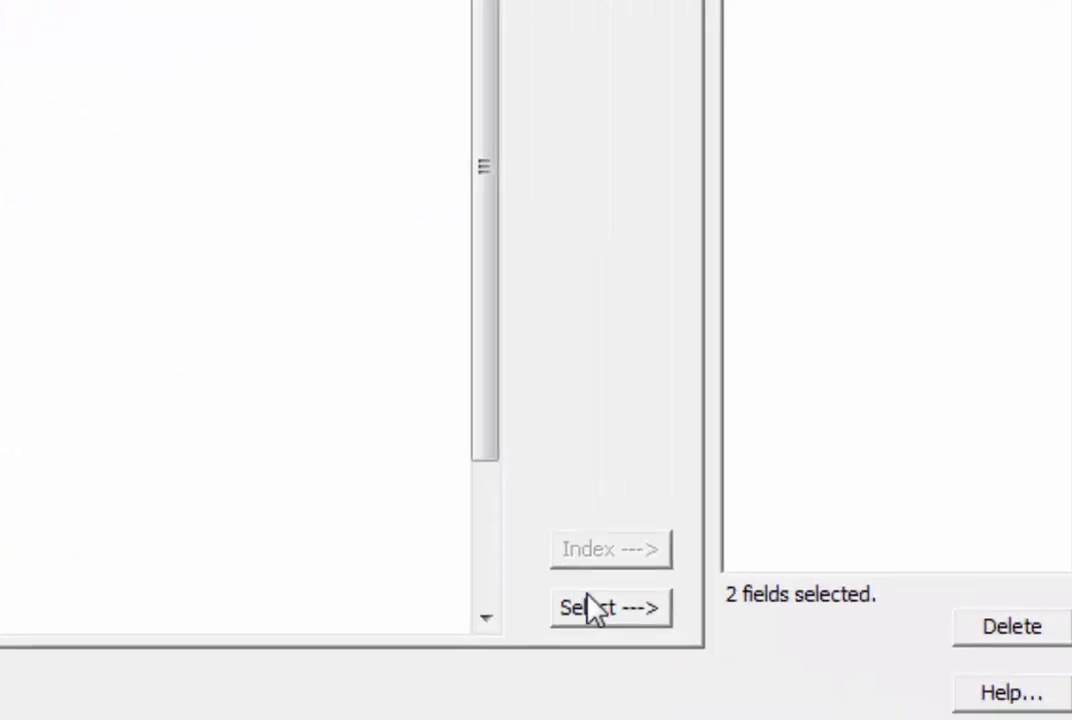
pyautogui.click(595, 608)
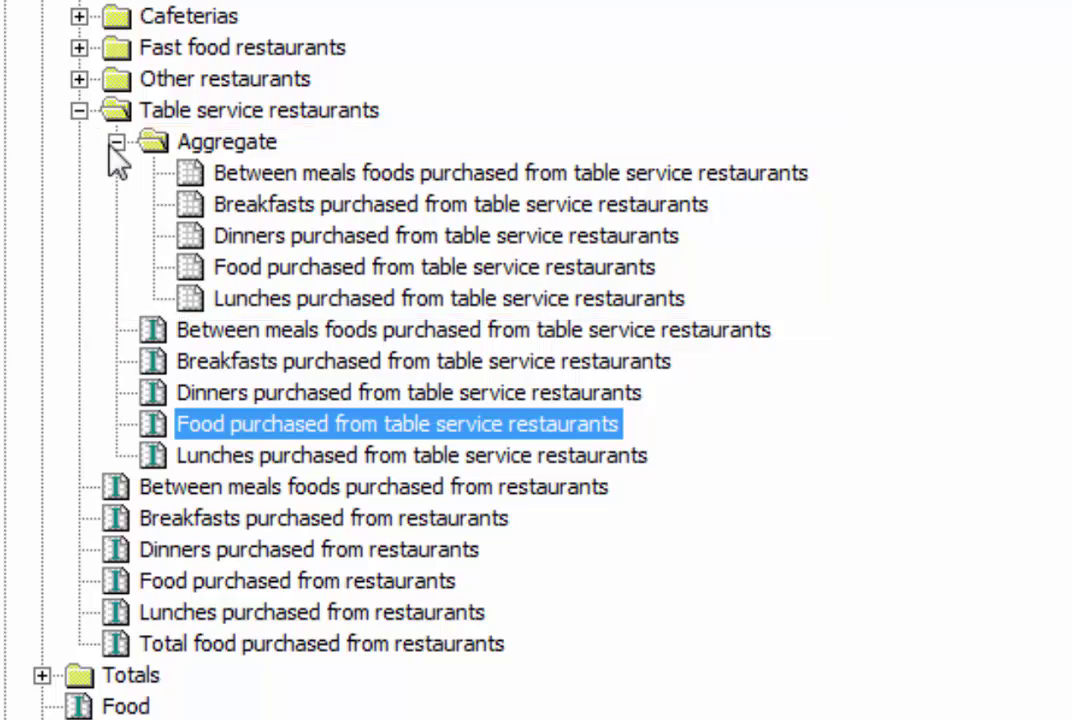
pyautogui.click(252, 238)
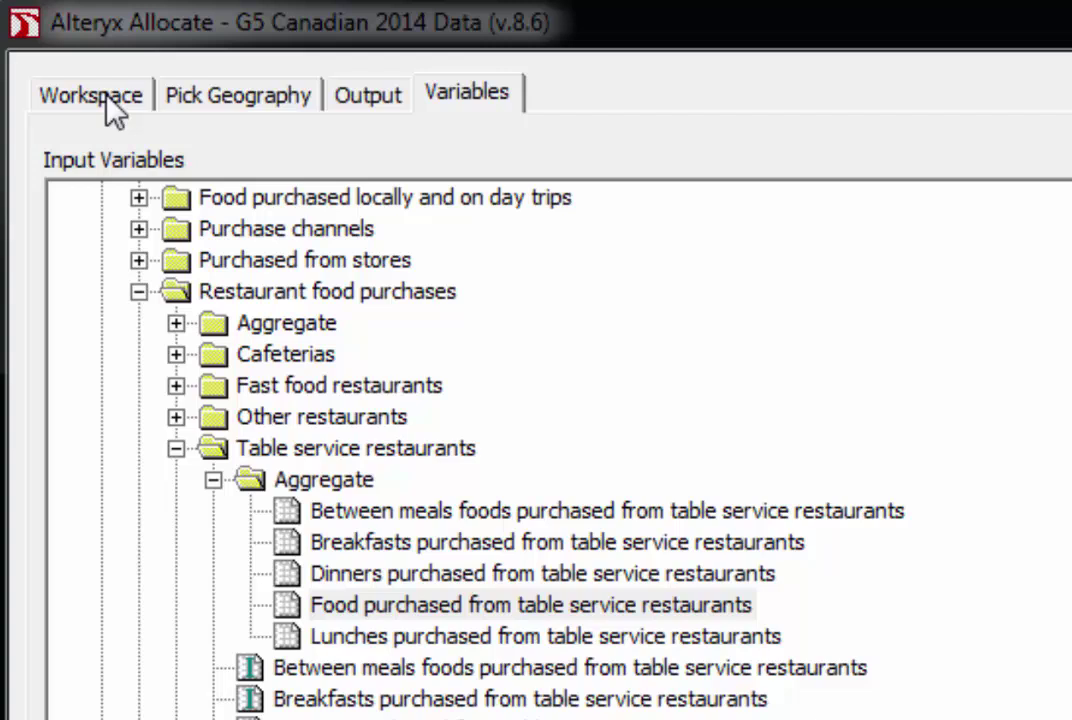
# Start saving the workspace via Save As and navigate to the G: home drive
pyautogui.click(105, 99)
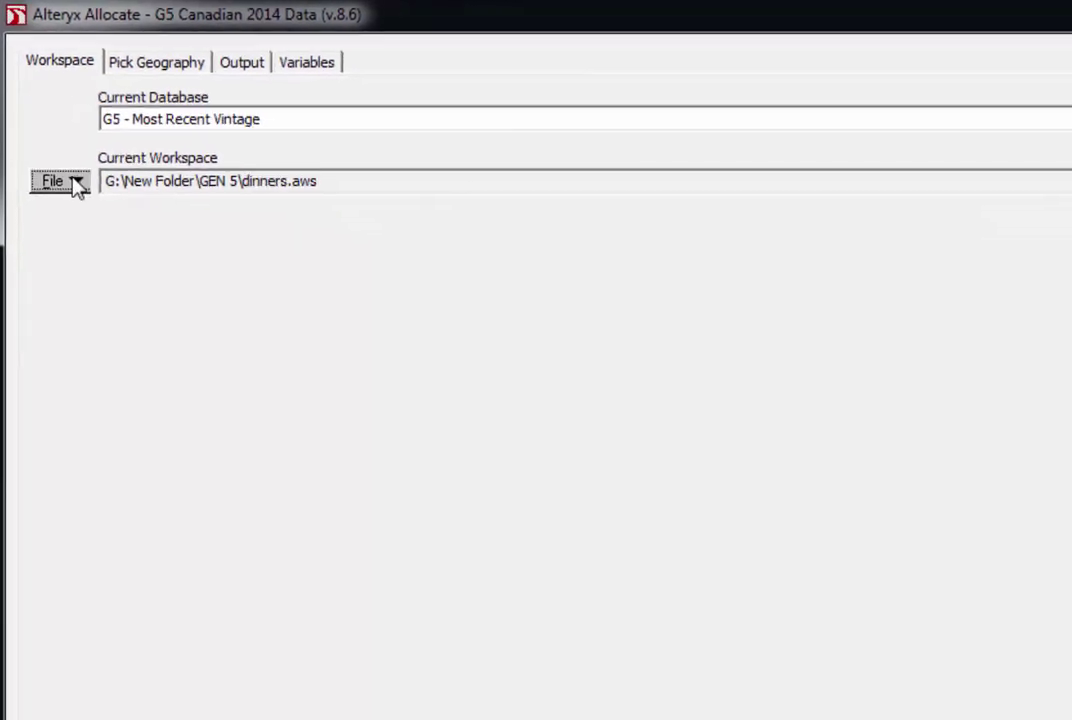
pyautogui.click(76, 184)
pyautogui.click(80, 296)
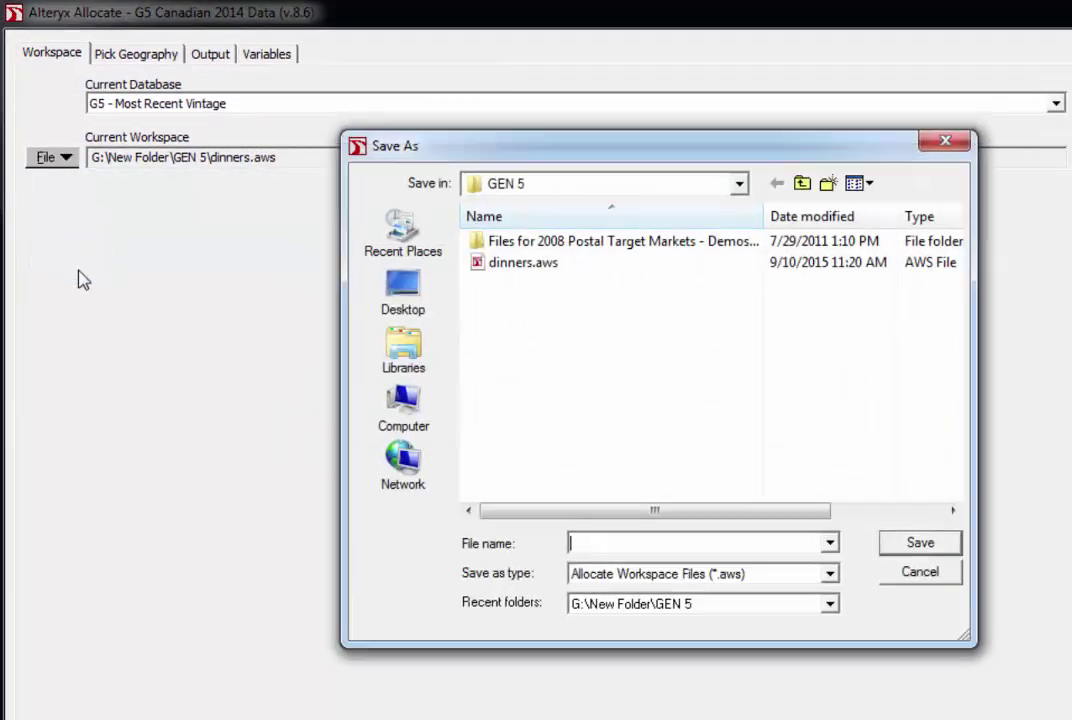
pyautogui.click(405, 410)
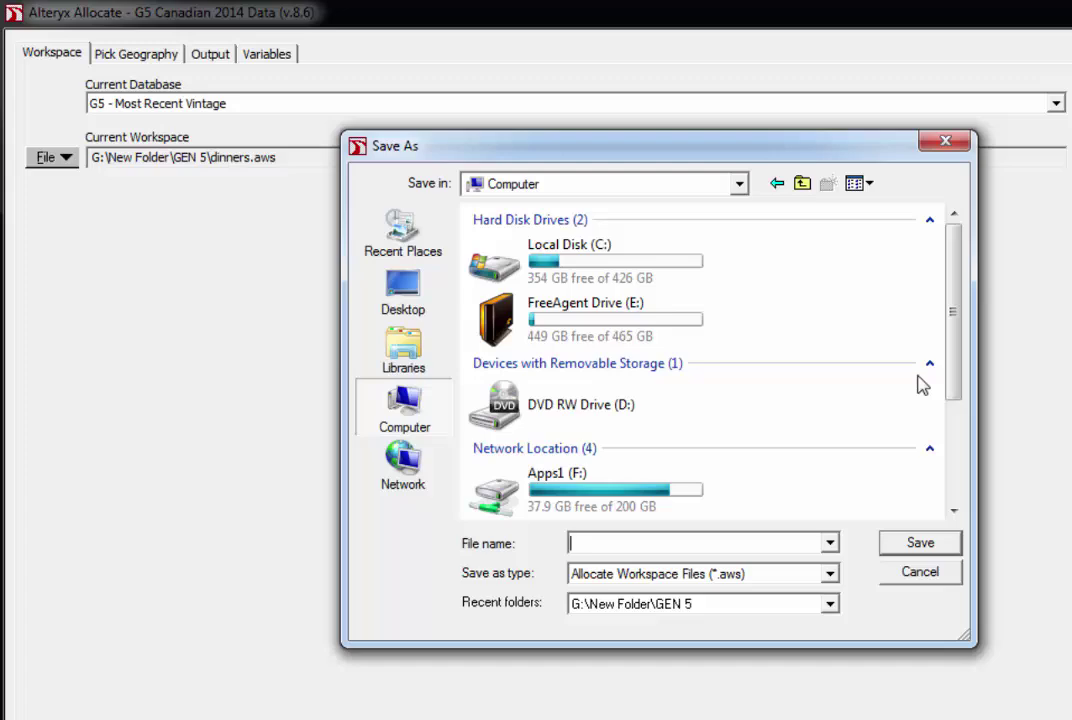
pyautogui.moveTo(952, 323); pyautogui.dragTo(952, 428)
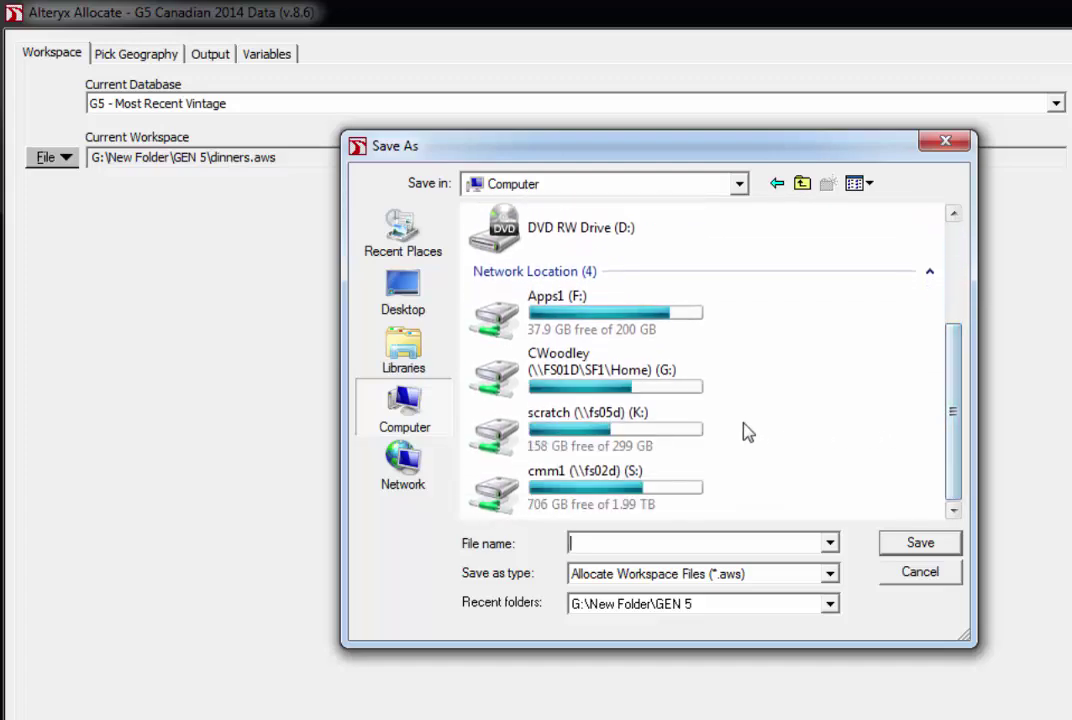
pyautogui.doubleClick(600, 362)
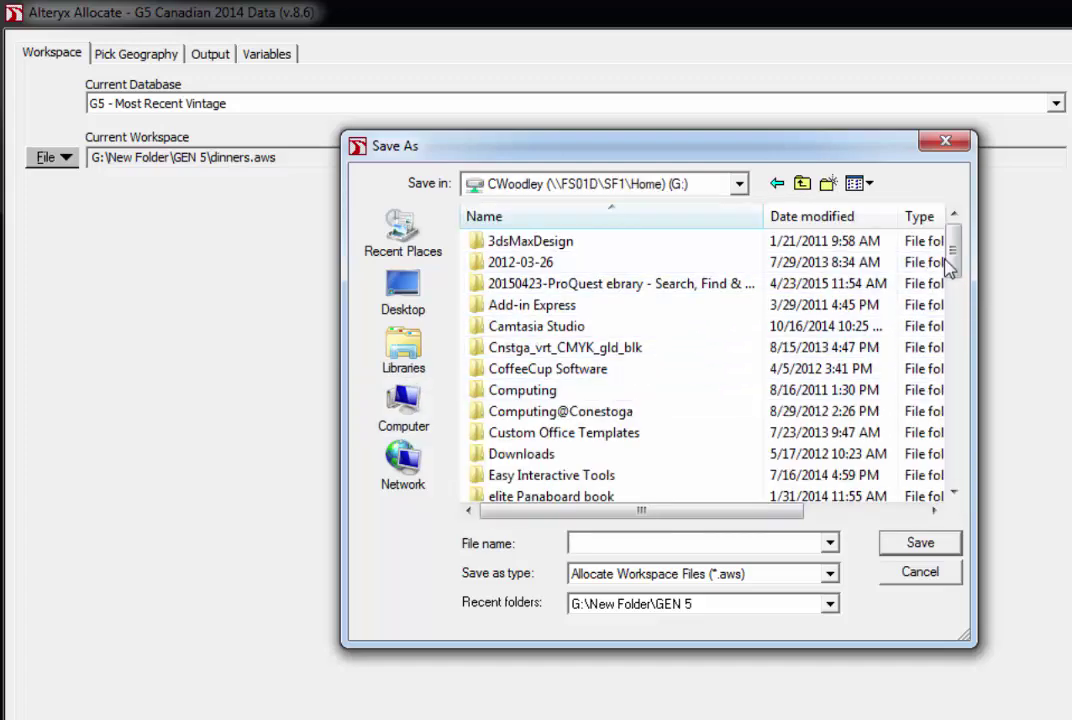
# Open New Folder > Gen5 and enter dinners as the workspace file name
pyautogui.moveTo(950, 262); pyautogui.dragTo(950, 407)
pyautogui.doubleClick(617, 383)
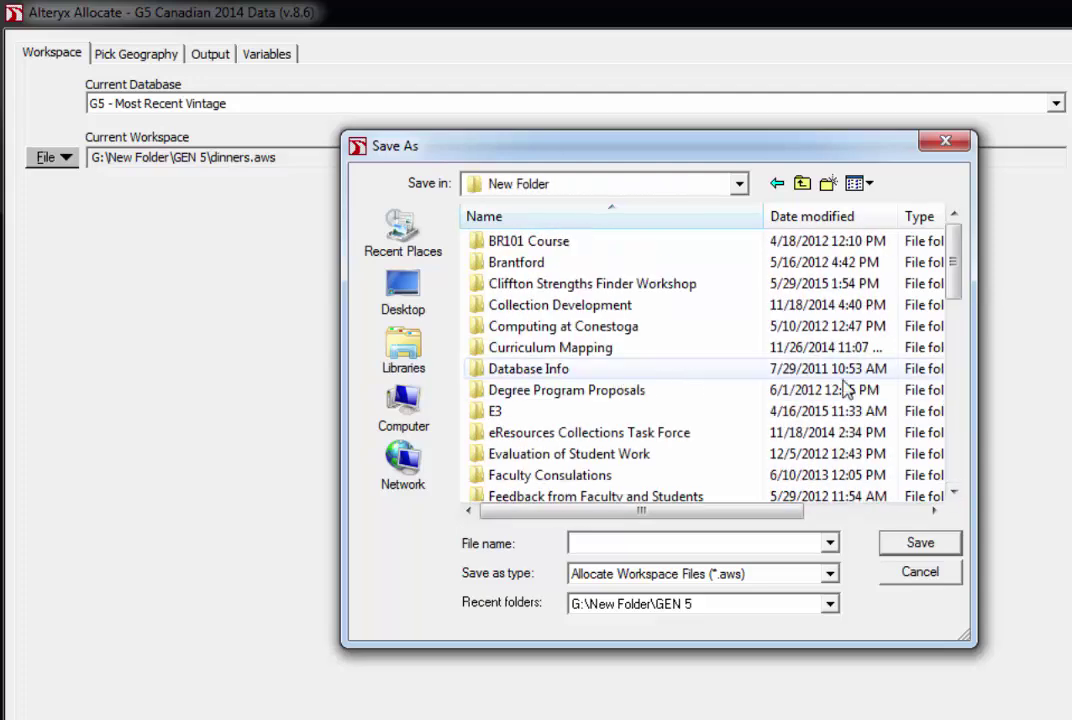
pyautogui.moveTo(956, 282); pyautogui.dragTo(956, 358)
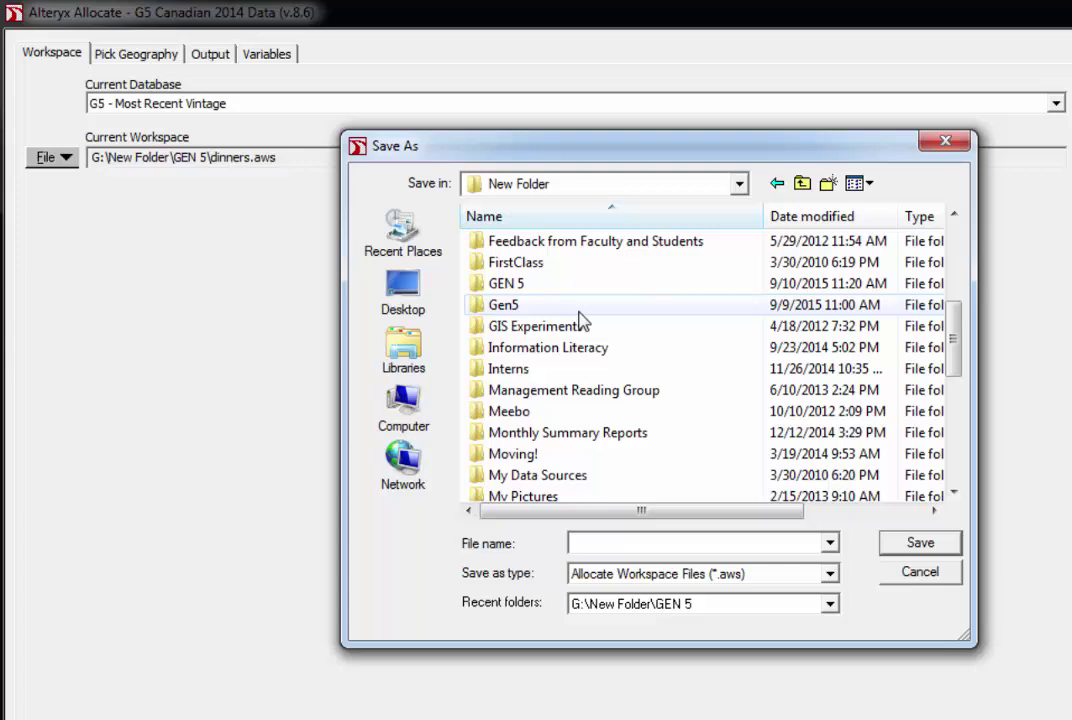
pyautogui.doubleClick(540, 306)
pyautogui.click(588, 543)
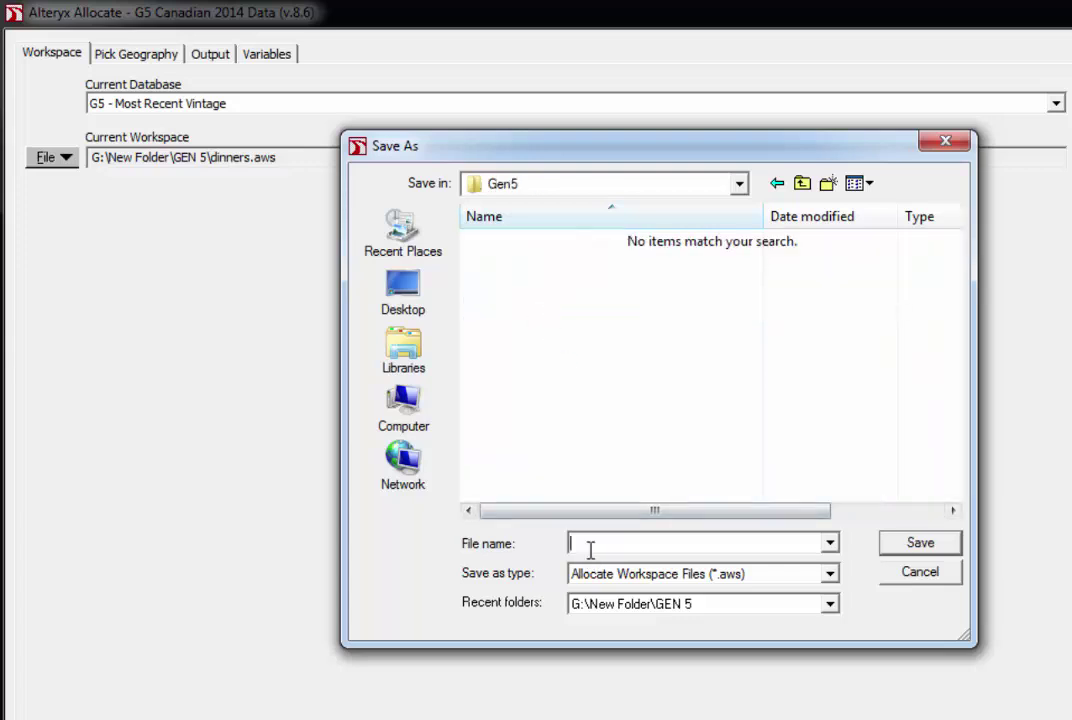
pyautogui.write('dinners')
# Save the dinners workspace, run the allocation, and open the resulting dinners.xls output
pyautogui.click(902, 546)
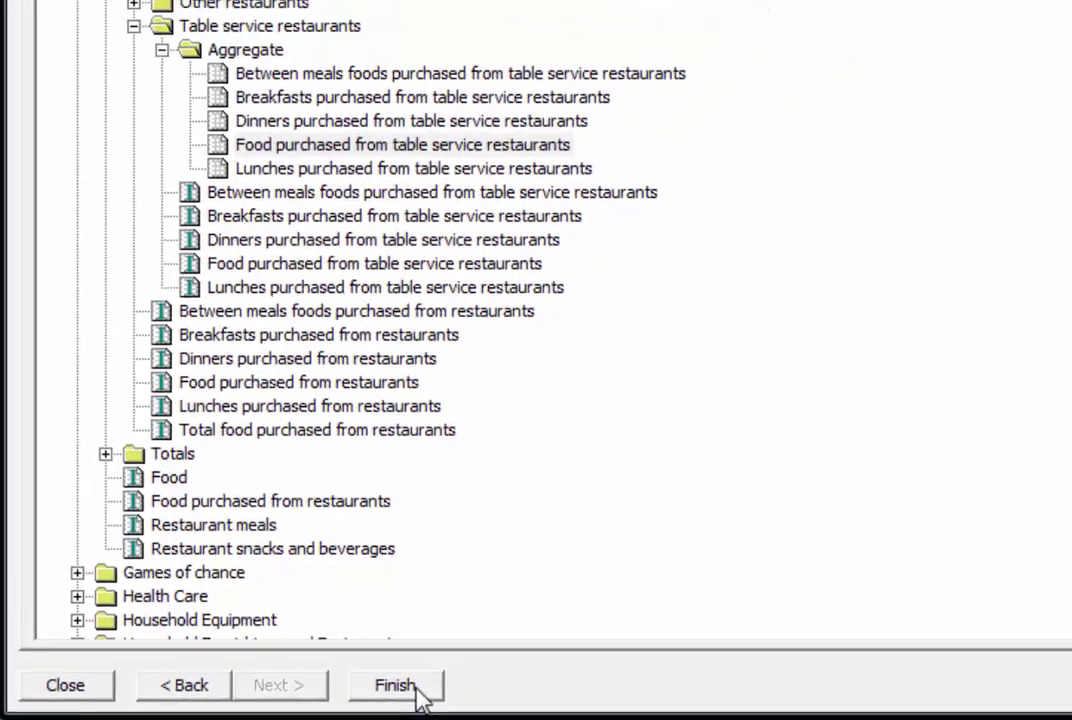
pyautogui.click(345, 698)
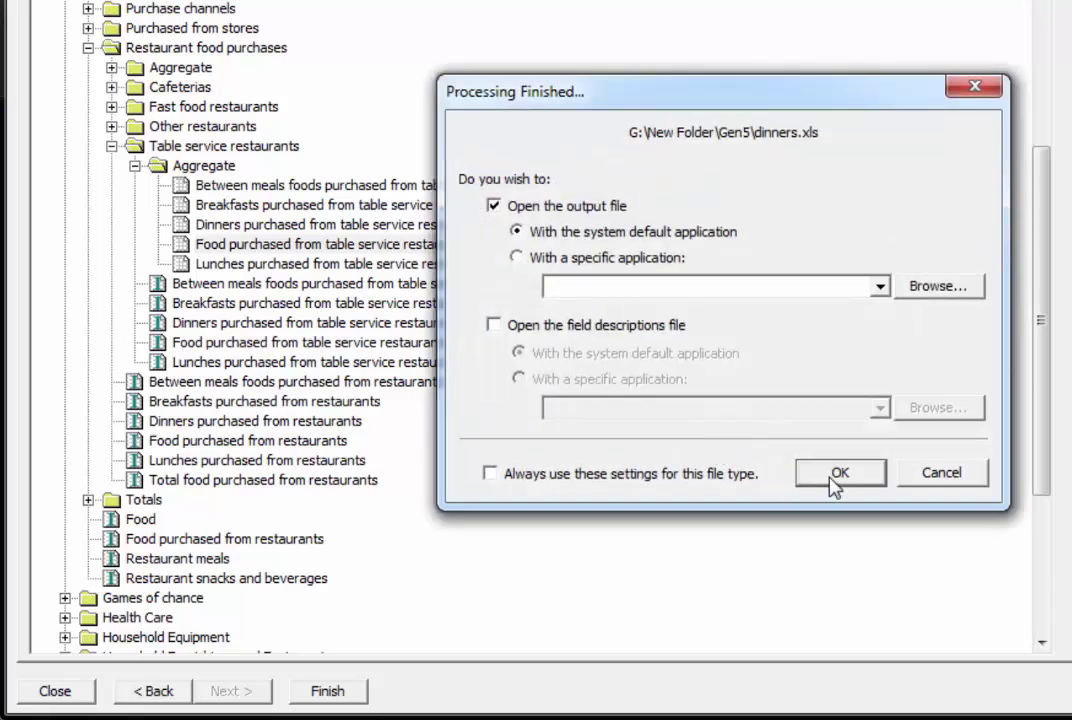
pyautogui.click(855, 489)
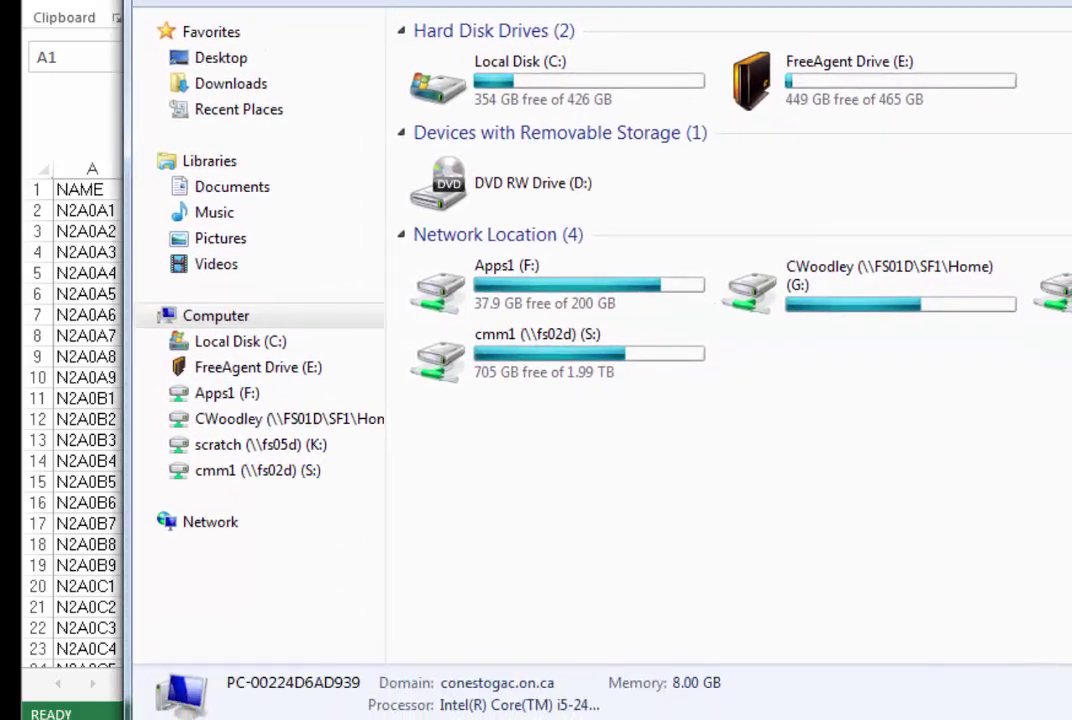
# Open G:\New Folder\Gen5\dinners.xls.desc.txt in Notepad
pyautogui.doubleClick(905, 310)
pyautogui.scroll(-7, 570, 295)
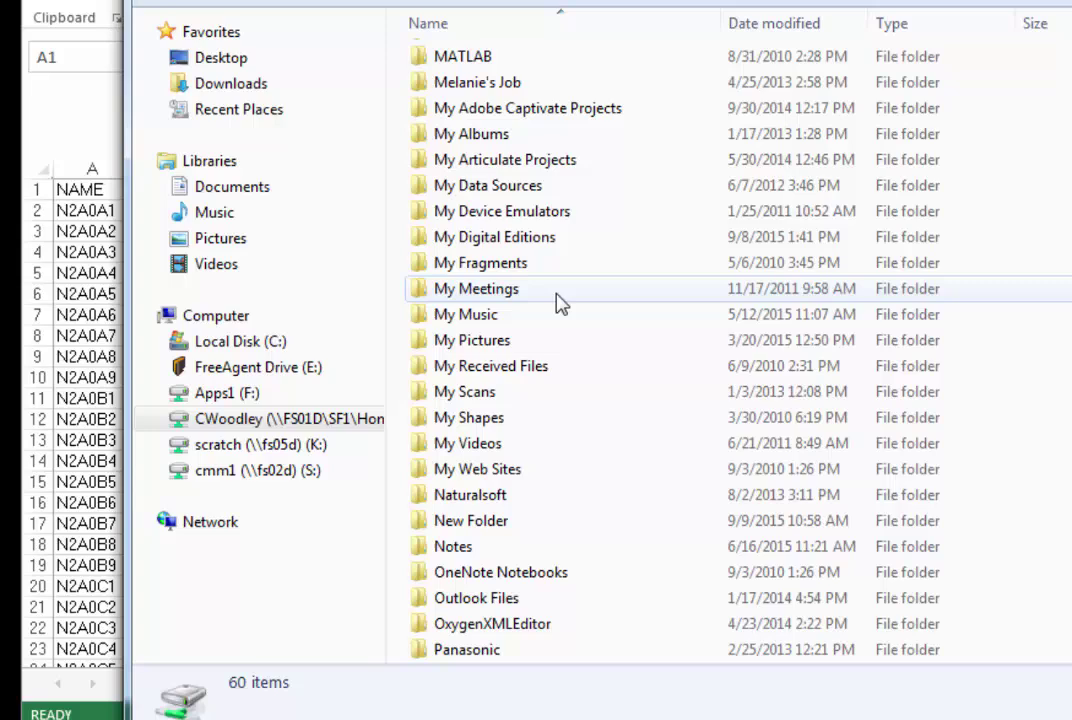
pyautogui.scroll(-2, 560, 305)
pyautogui.doubleClick(508, 368)
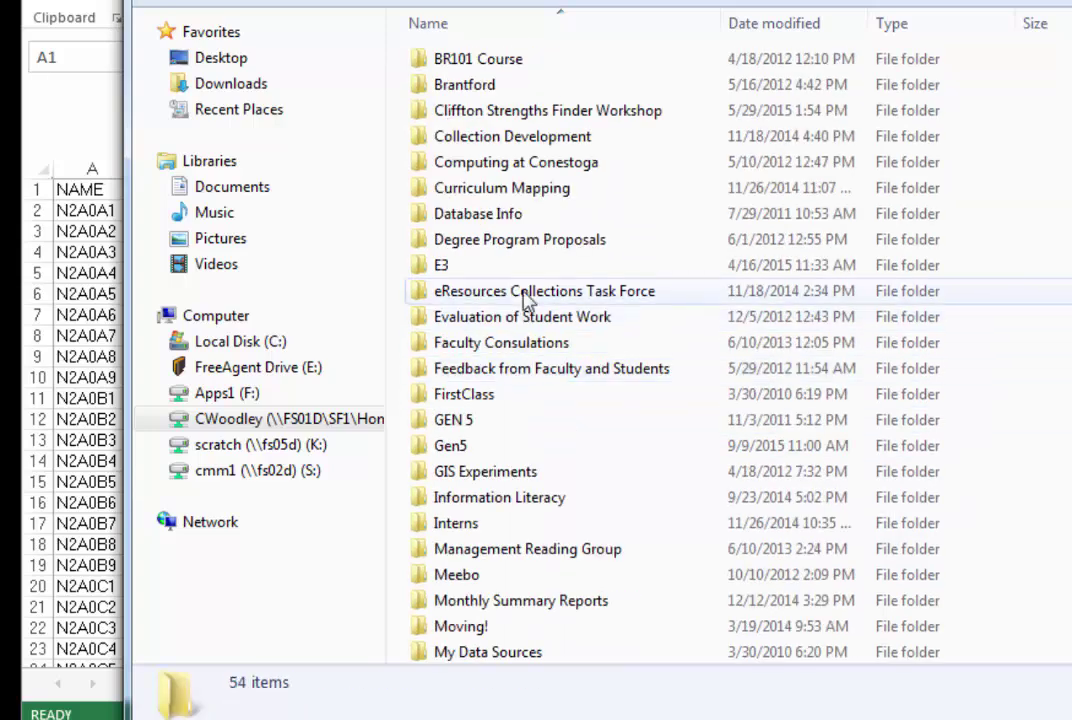
pyautogui.scroll(-4, 528, 298)
pyautogui.doubleClick(464, 240)
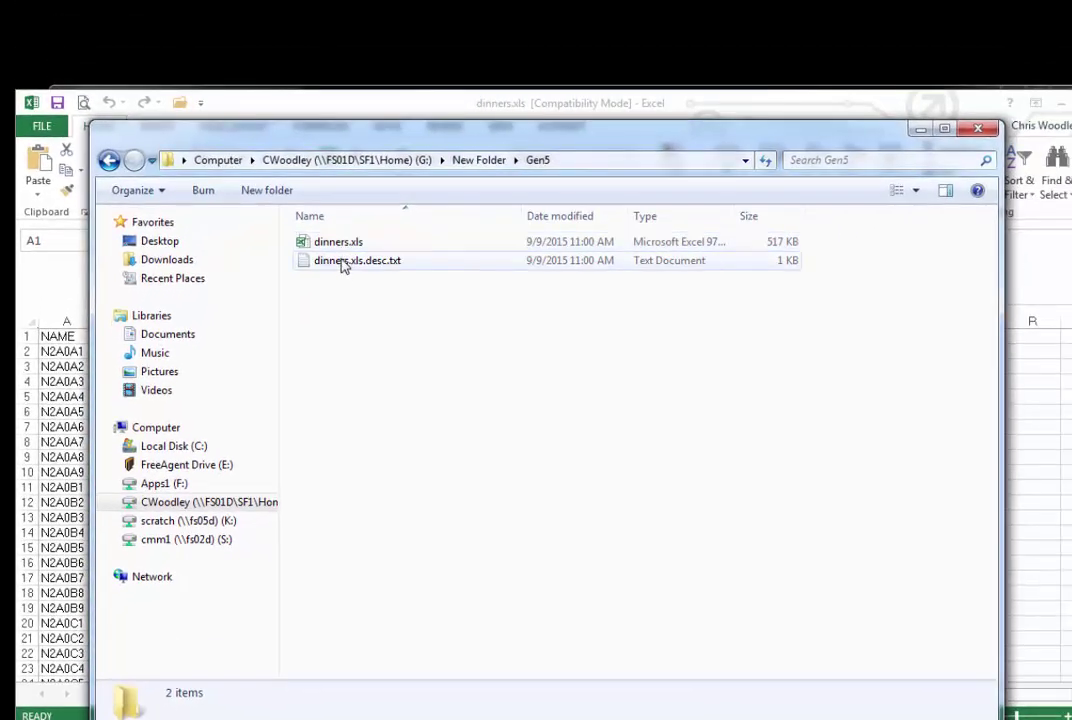
pyautogui.click(341, 266)
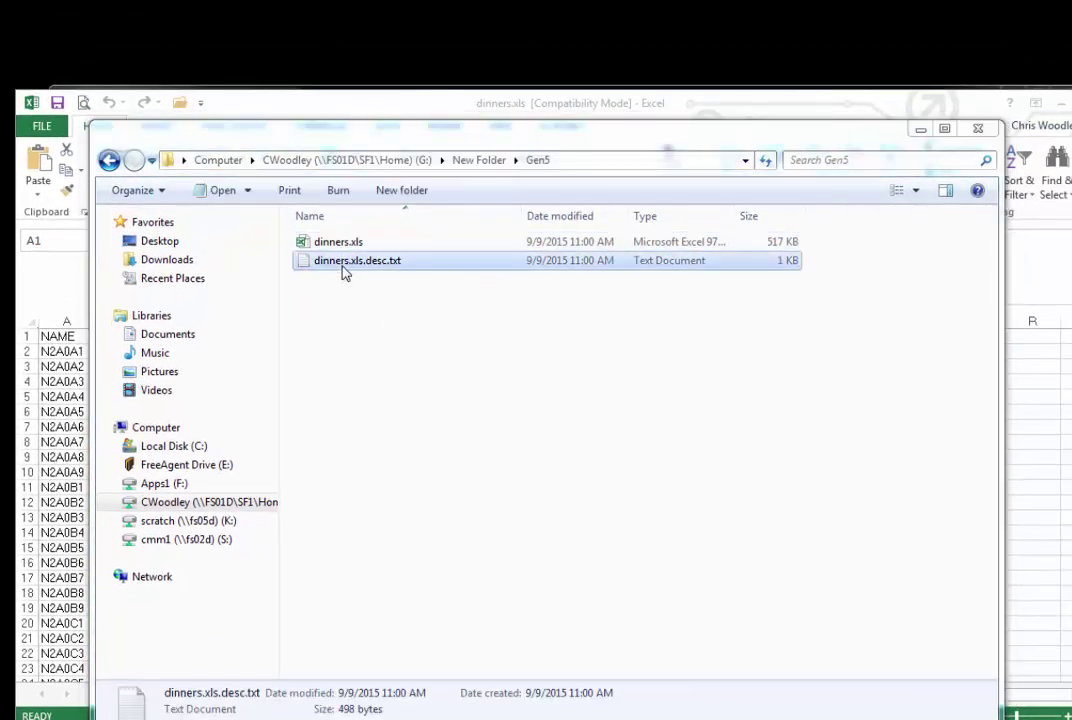
pyautogui.press('Return')
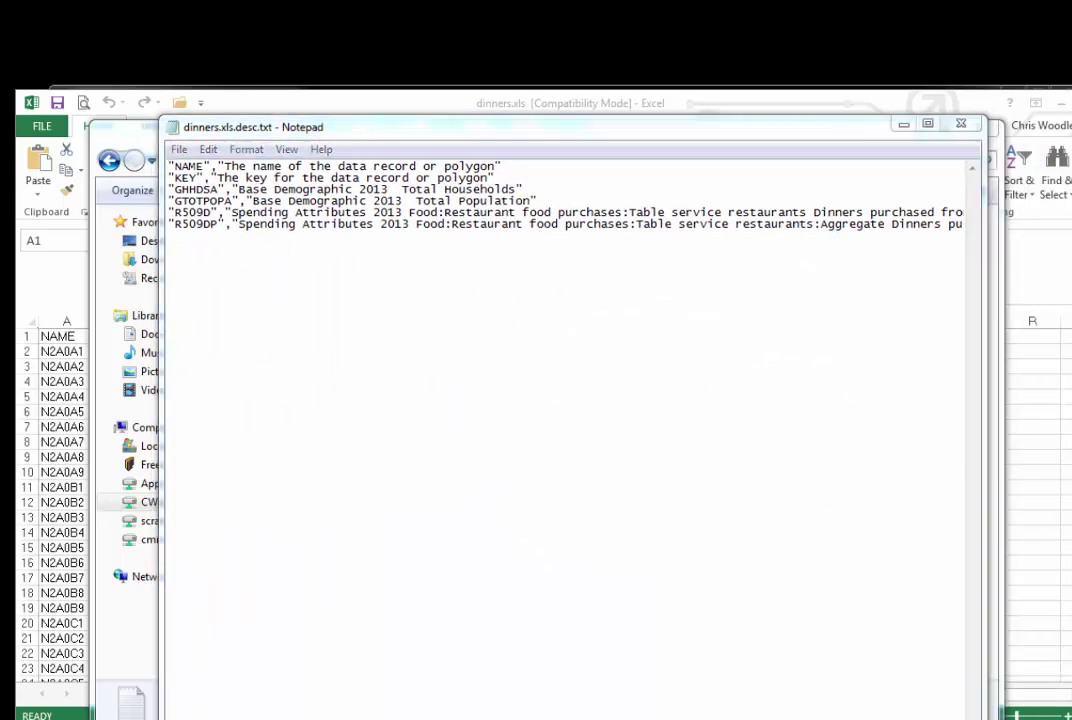
# Copy the Total Households description from Notepad into header cell C1 and widen column C
pyautogui.moveTo(988, 712); pyautogui.dragTo(698, 488)
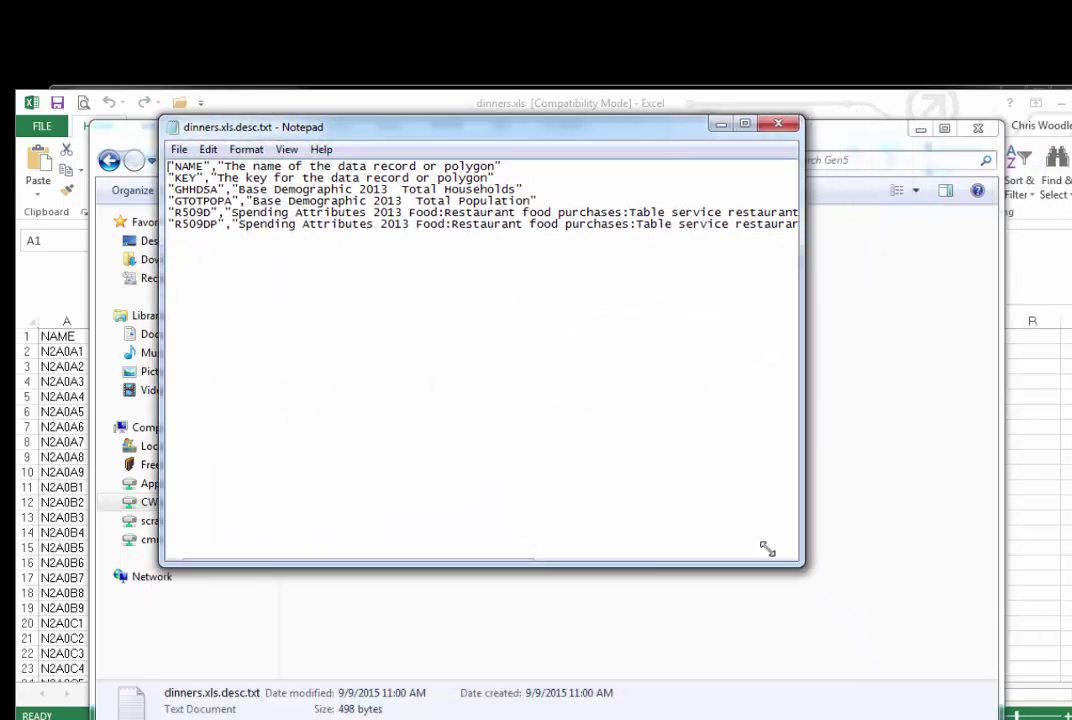
pyautogui.click(978, 128)
pyautogui.moveTo(528, 133)
pyautogui.mouseDown()
pyautogui.moveTo(742, 256)
pyautogui.moveTo(878, 285)
pyautogui.moveTo(876, 303)
pyautogui.mouseUp()
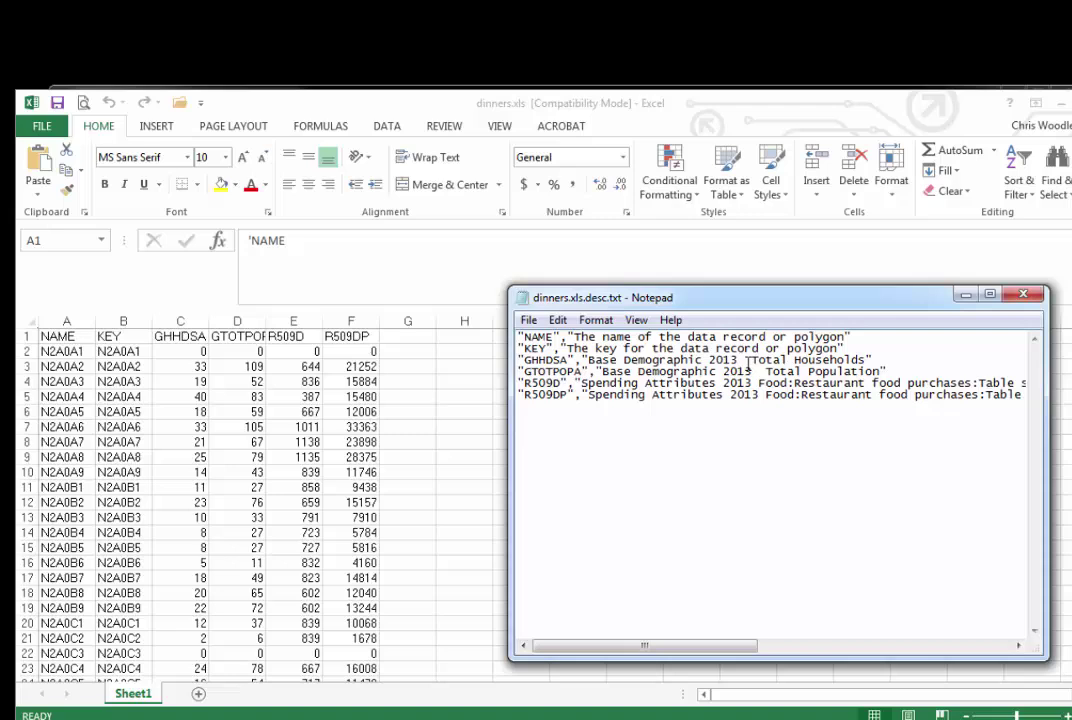
pyautogui.moveTo(751, 360); pyautogui.dragTo(863, 360)
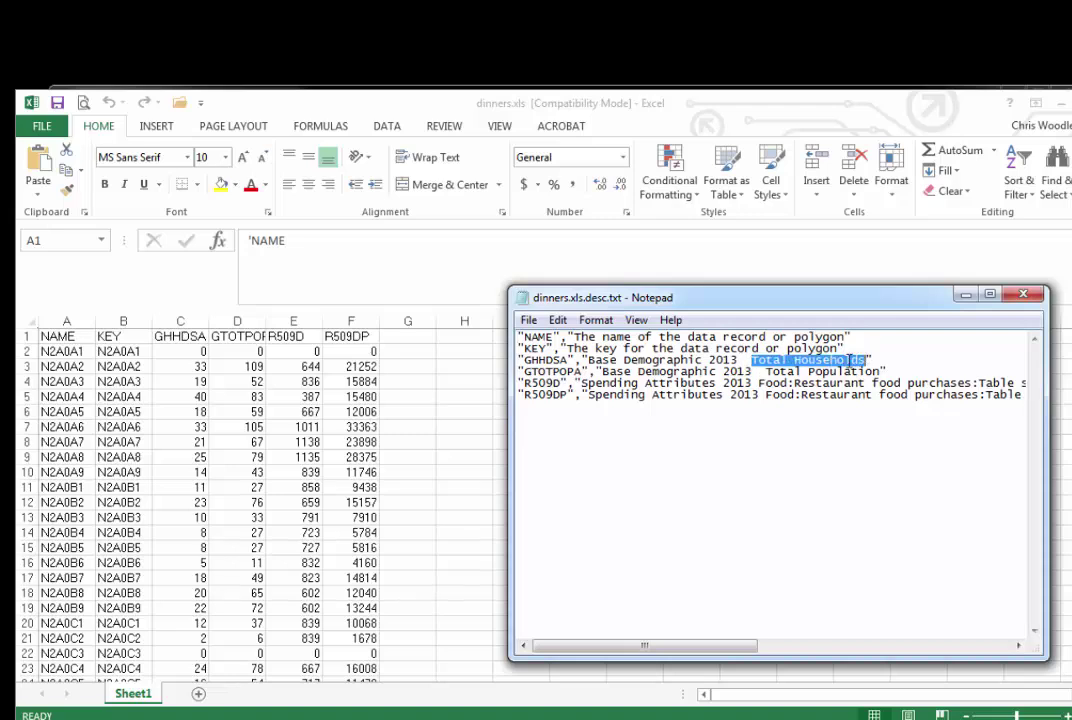
pyautogui.rightClick(865, 358)
pyautogui.click(878, 416)
pyautogui.click(185, 342)
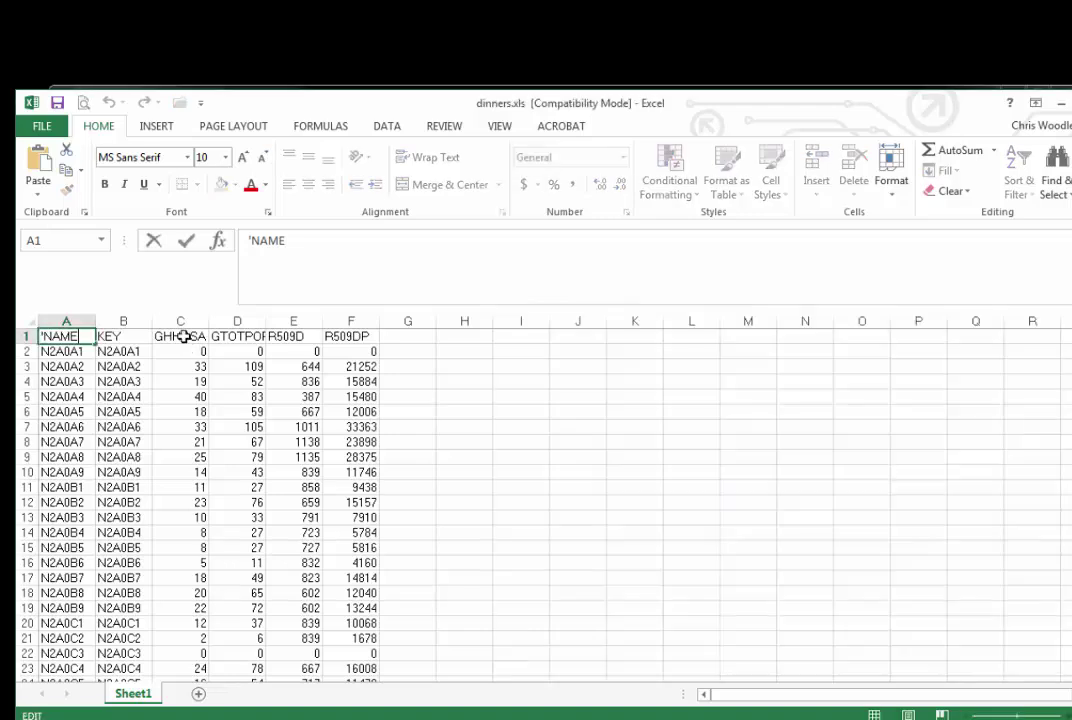
pyautogui.click(184, 337)
pyautogui.hotkey('ctrl', 'v')
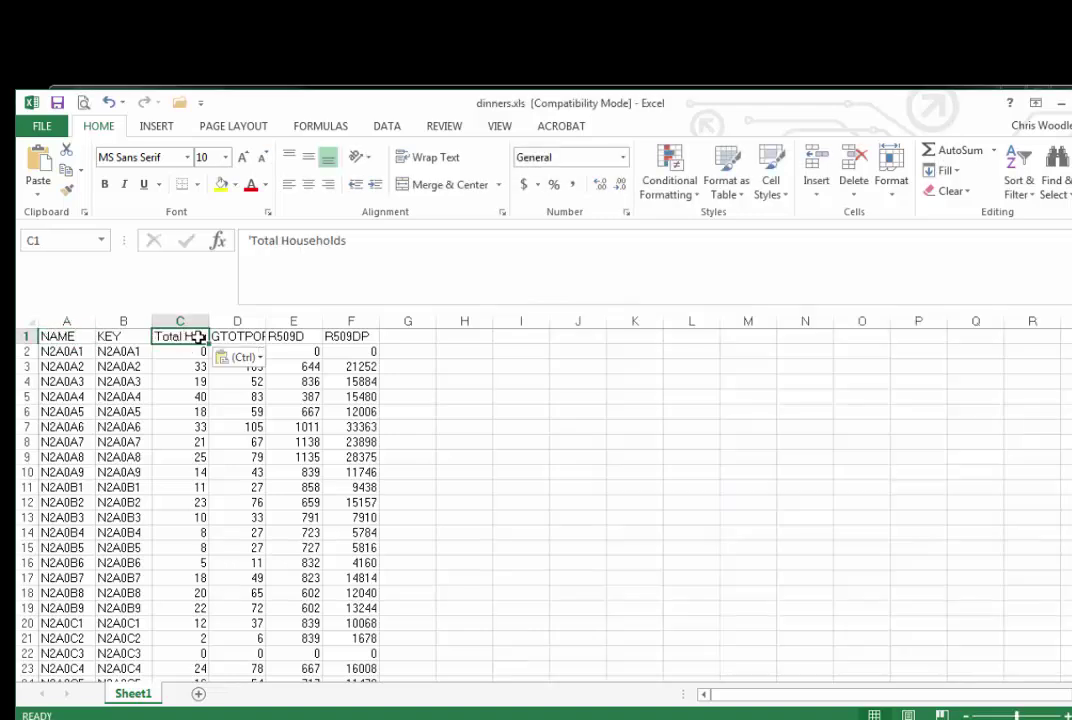
pyautogui.moveTo(209, 321); pyautogui.dragTo(307, 322)
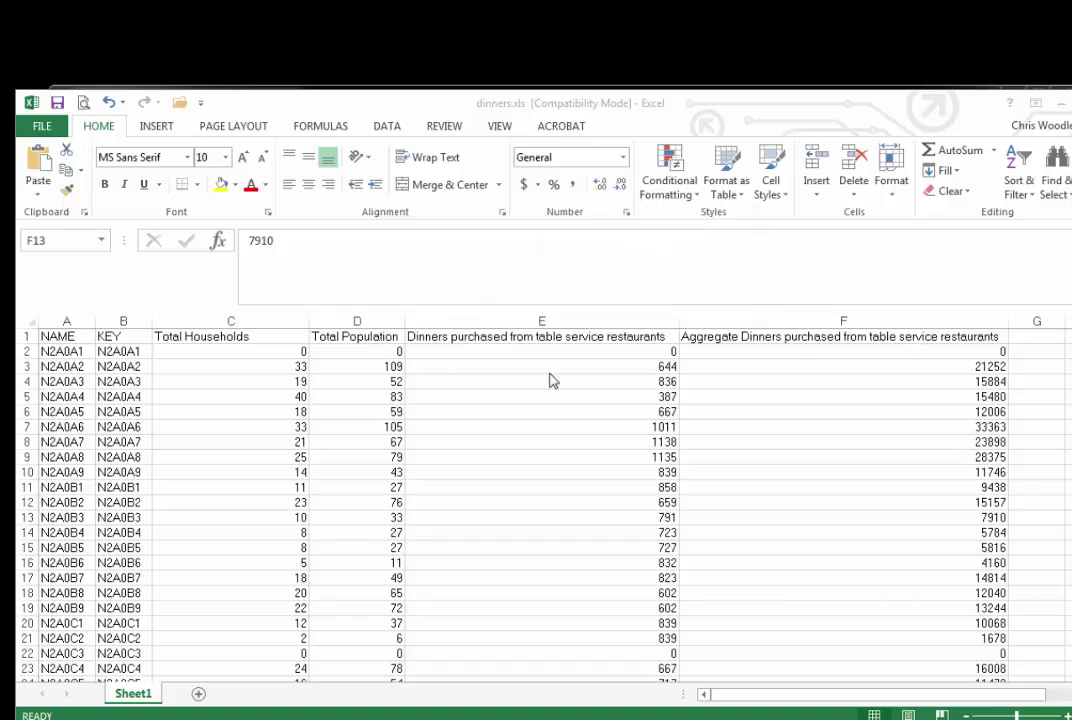
# Delete the KEY column and rename the first column header to Postal Code, widening column A
pyautogui.rightClick(113, 322)
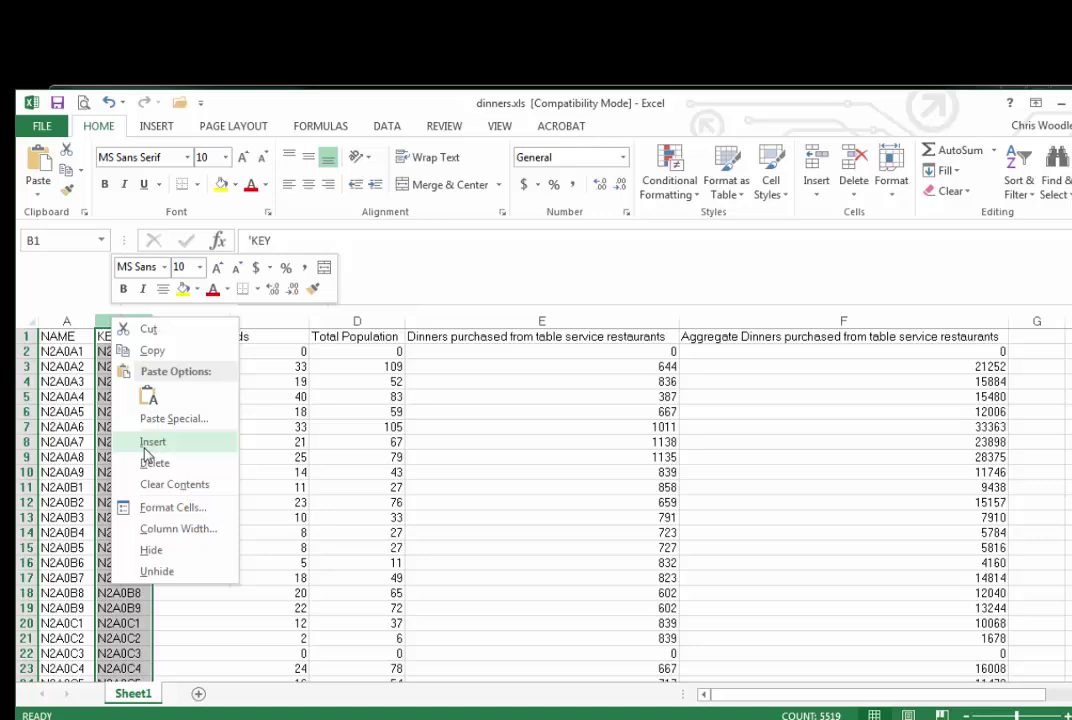
pyautogui.press('Escape')
pyautogui.hotkey('ctrl', '-')
pyautogui.click(337, 515)
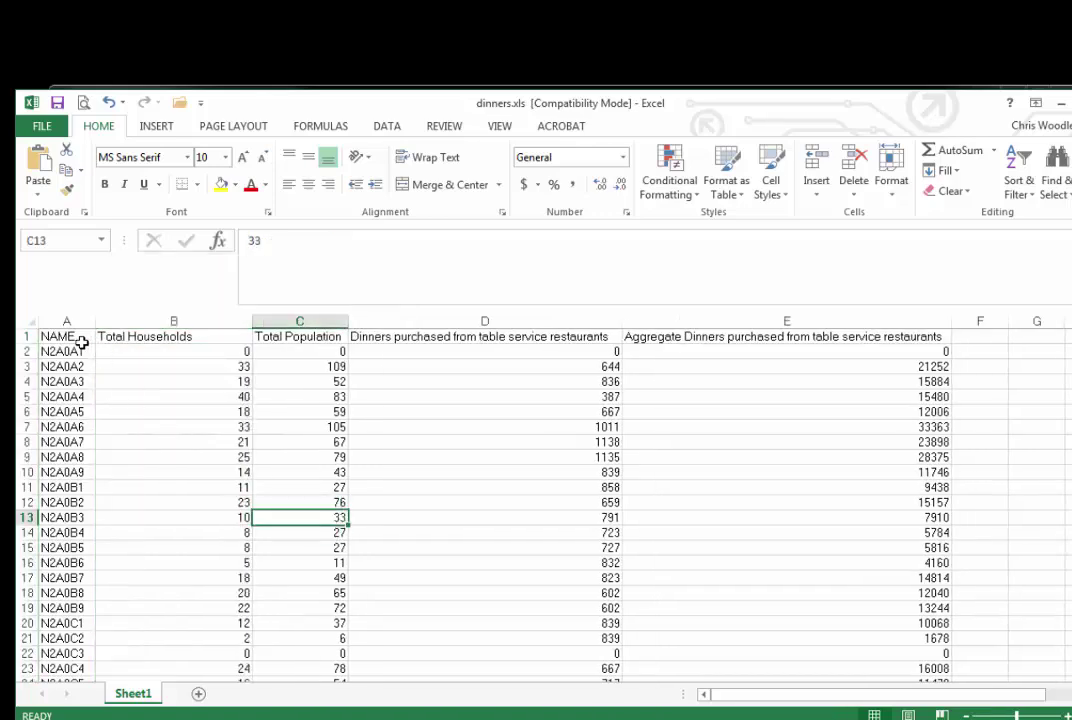
pyautogui.click(77, 342)
pyautogui.write('Posta')
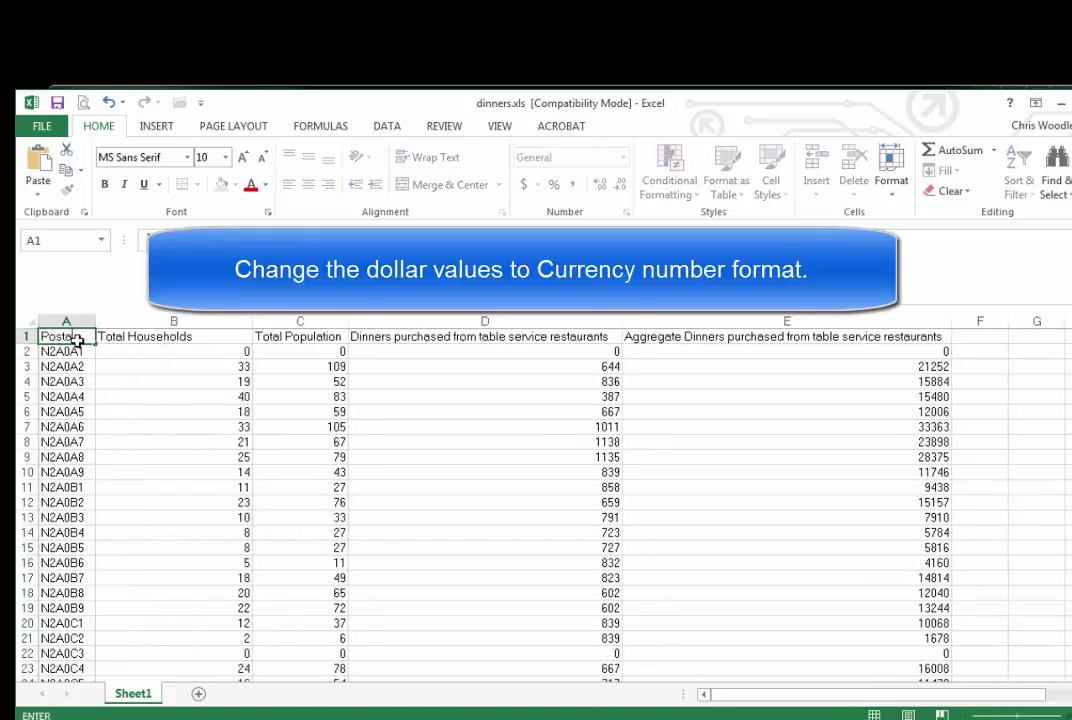
pyautogui.write('l Code')
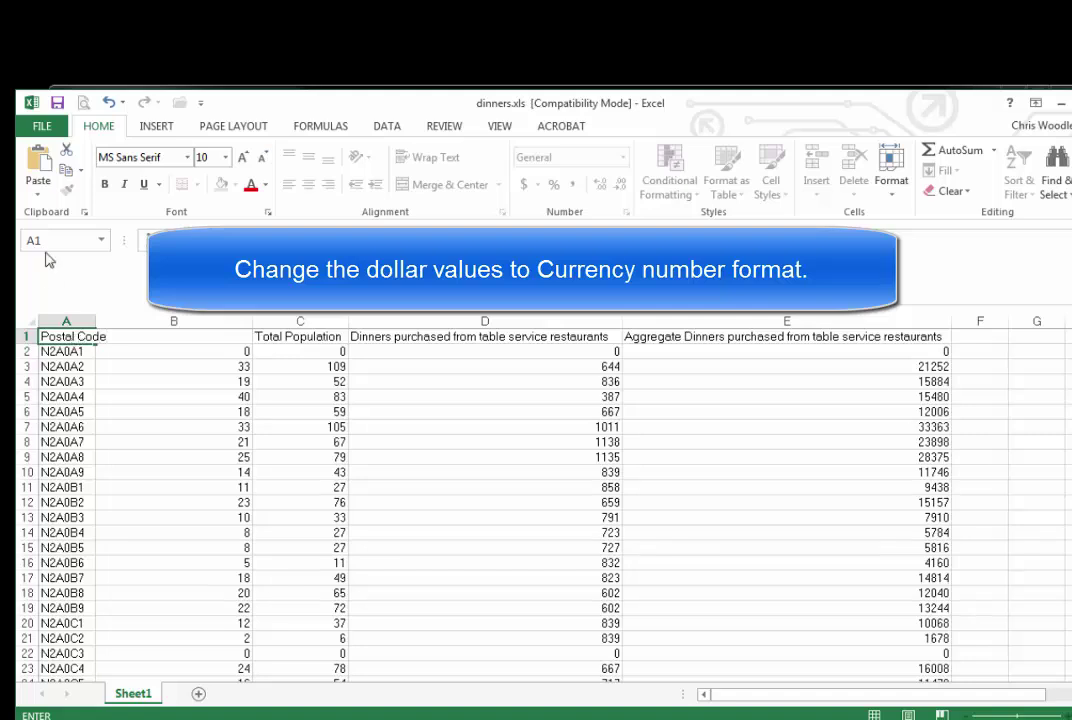
pyautogui.moveTo(91, 315); pyautogui.dragTo(118, 315)
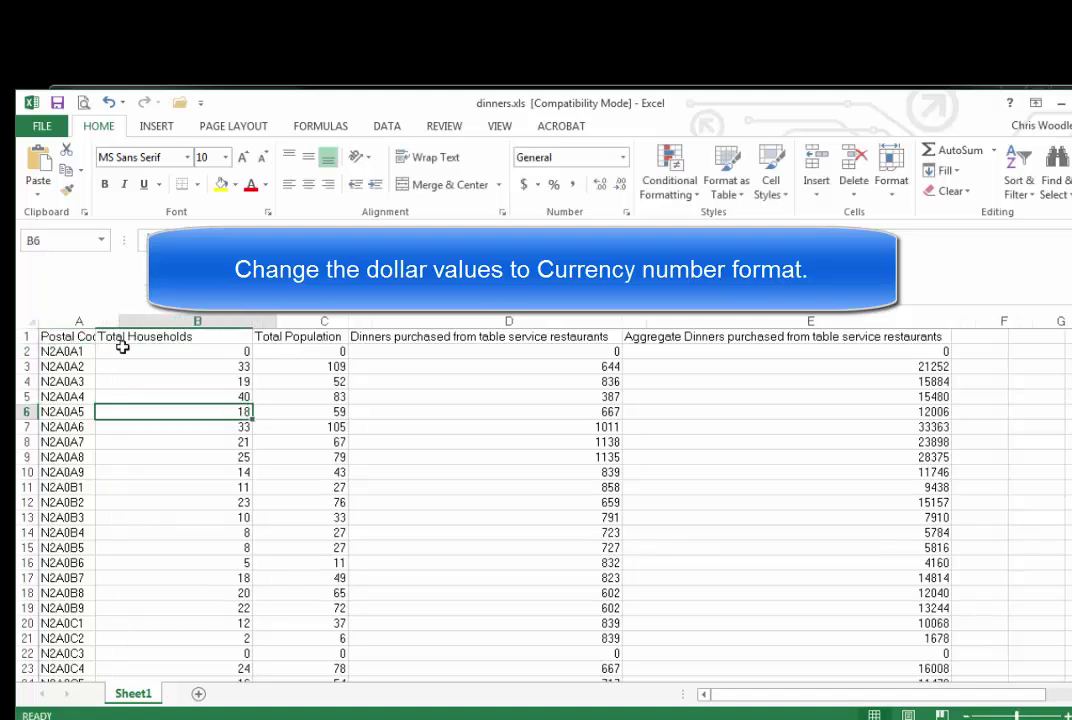
pyautogui.click(167, 516)
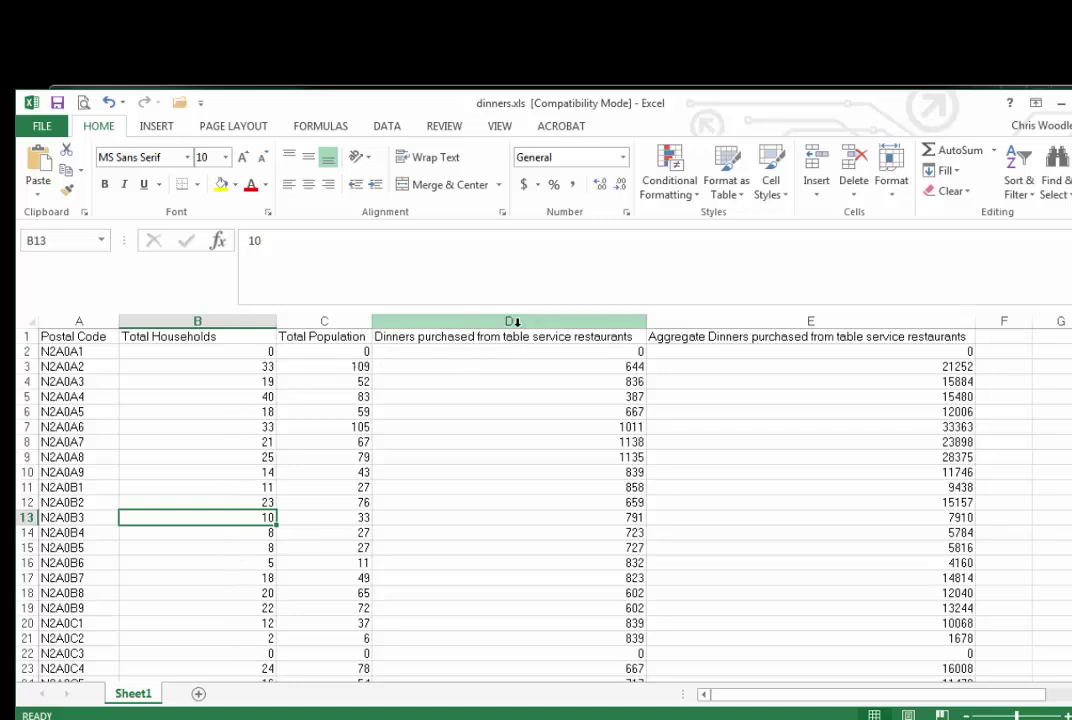
# Format columns D:E (dinner spending) as Currency with zero decimal places
pyautogui.moveTo(516, 321); pyautogui.dragTo(840, 329)
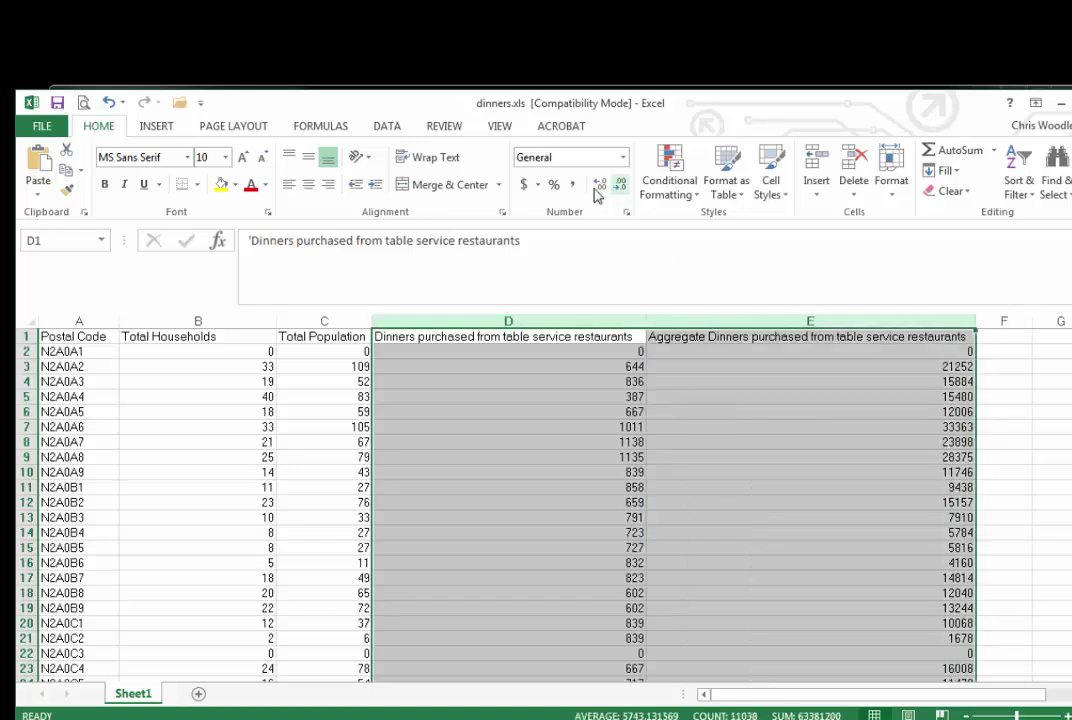
pyautogui.click(621, 157)
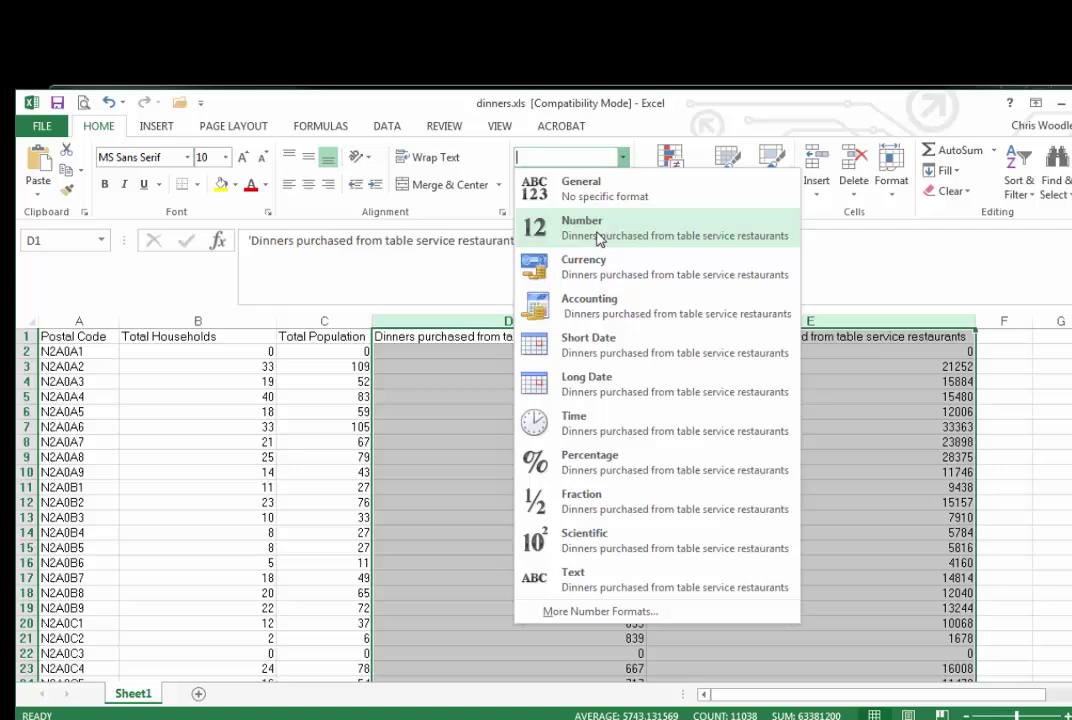
pyautogui.click(600, 266)
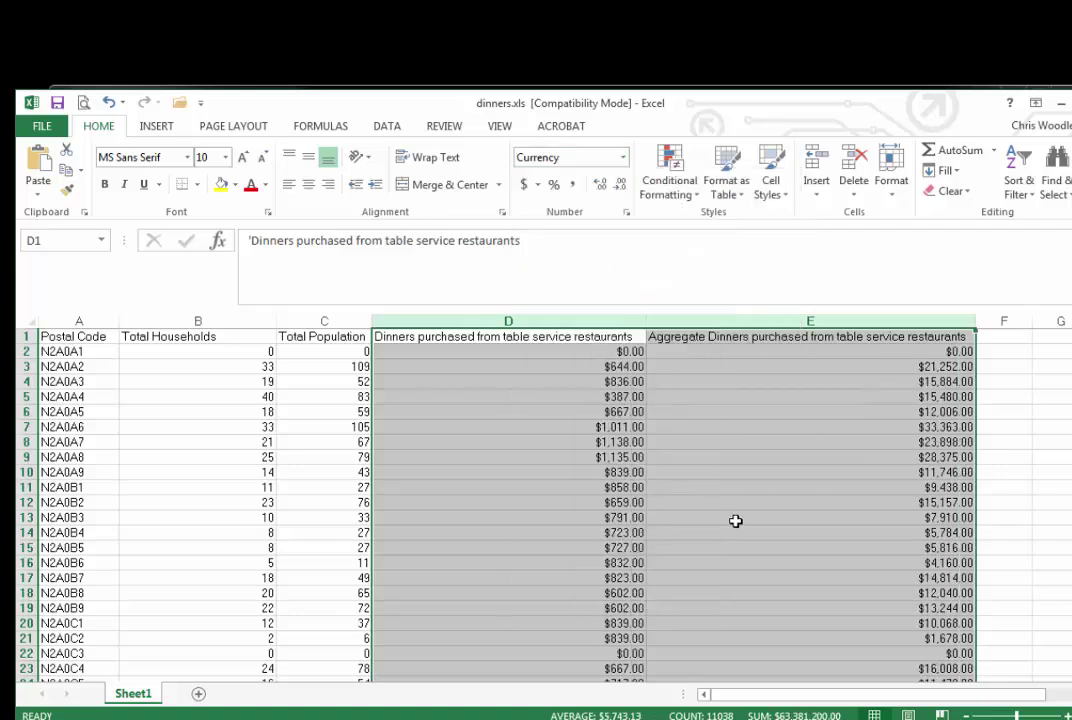
pyautogui.click(619, 186)
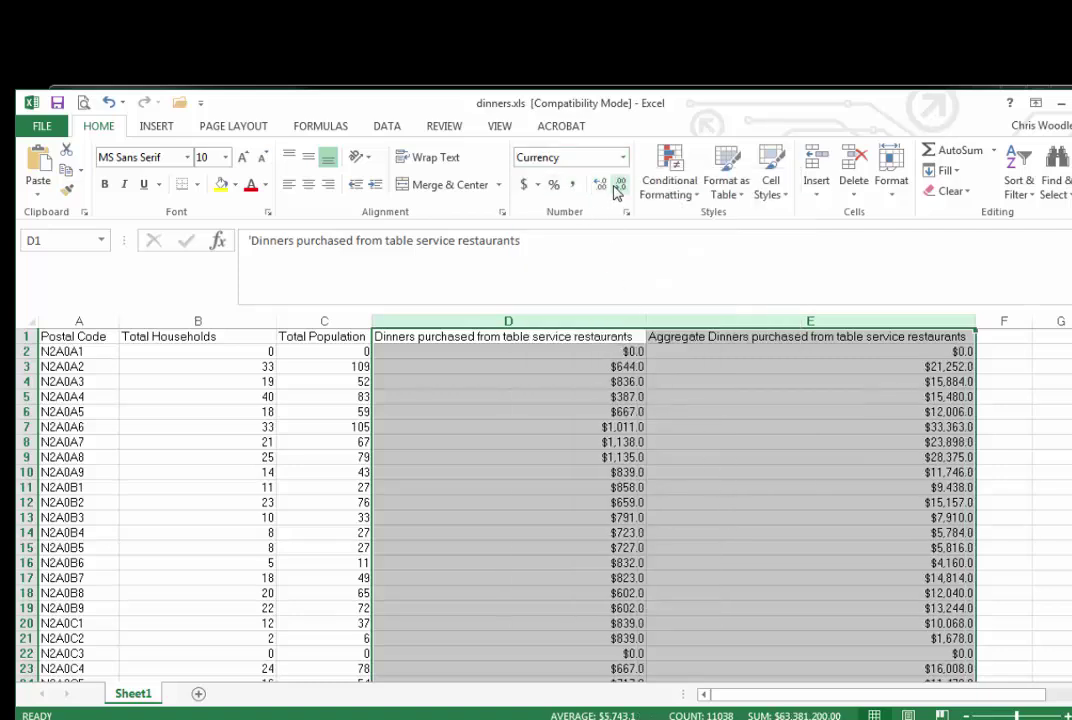
pyautogui.click(668, 532)
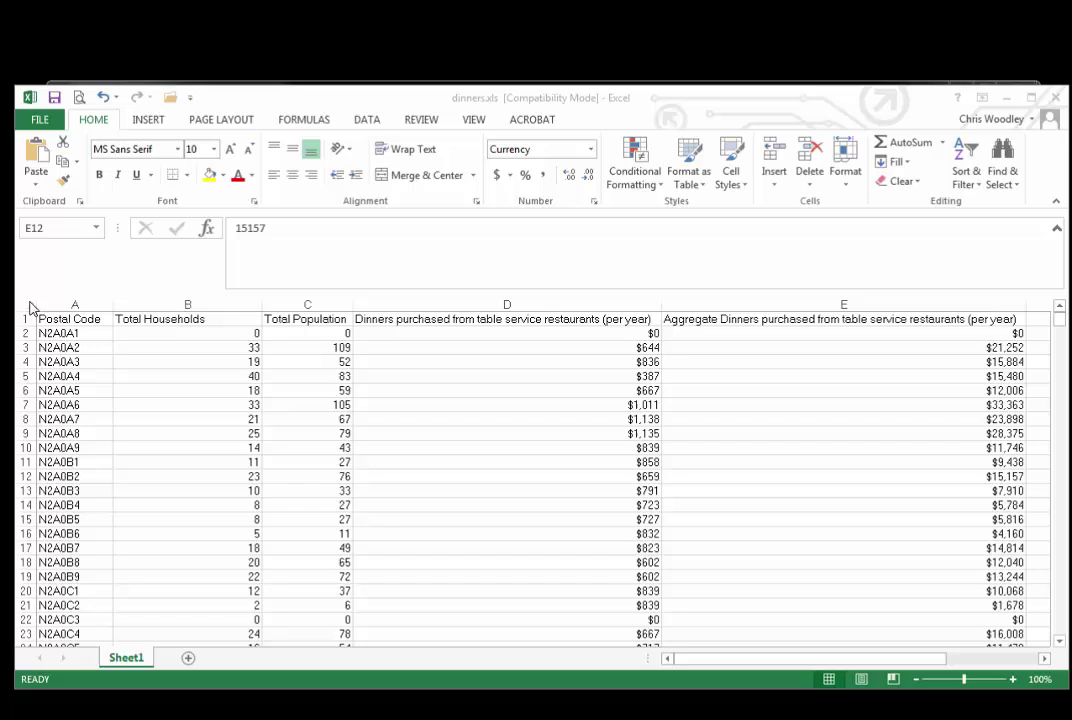
# Sort the whole sheet by Aggregate Dinners, largest to smallest
pyautogui.click(26, 306)
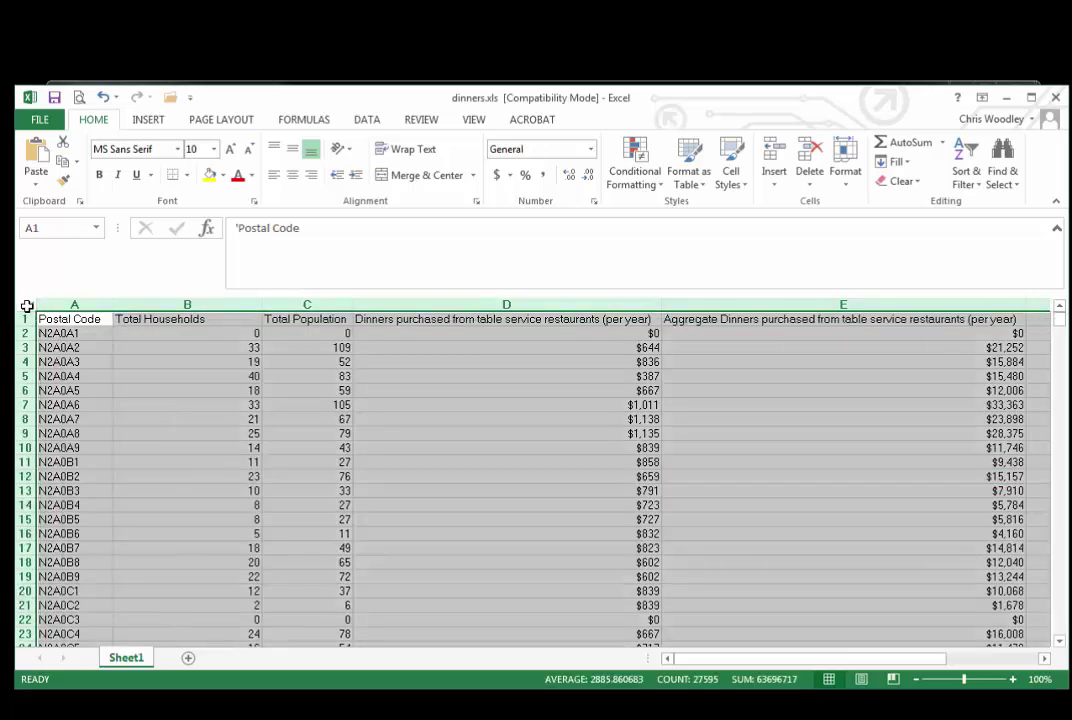
pyautogui.click(367, 120)
pyautogui.click(390, 160)
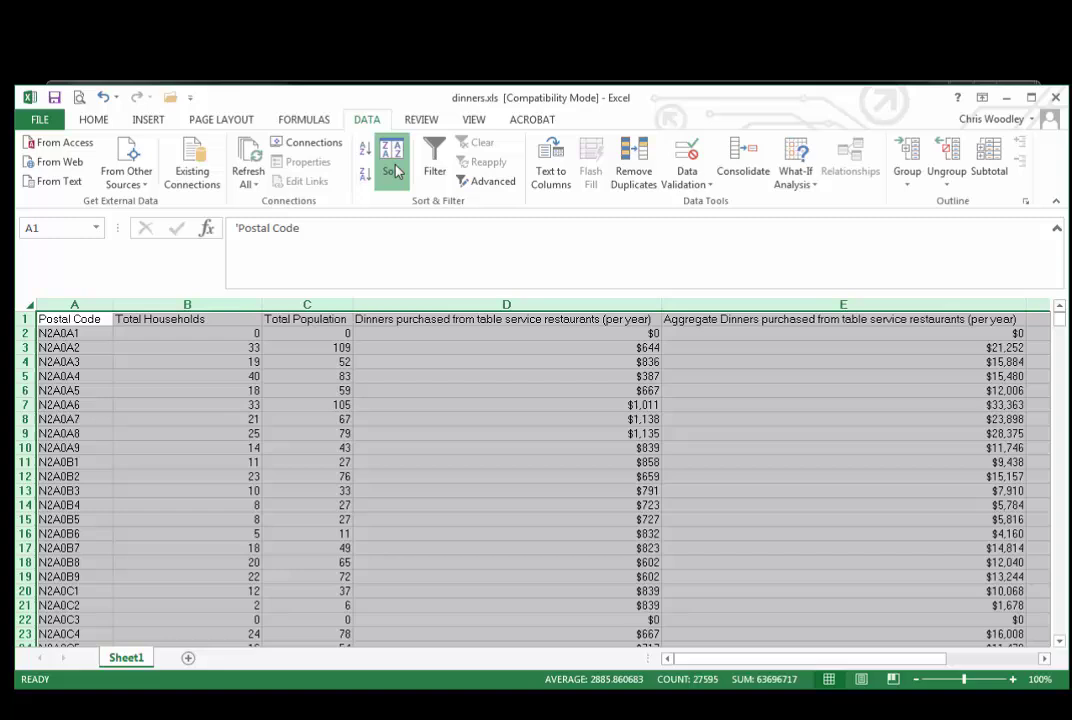
pyautogui.moveTo(440, 398); pyautogui.dragTo(442, 284)
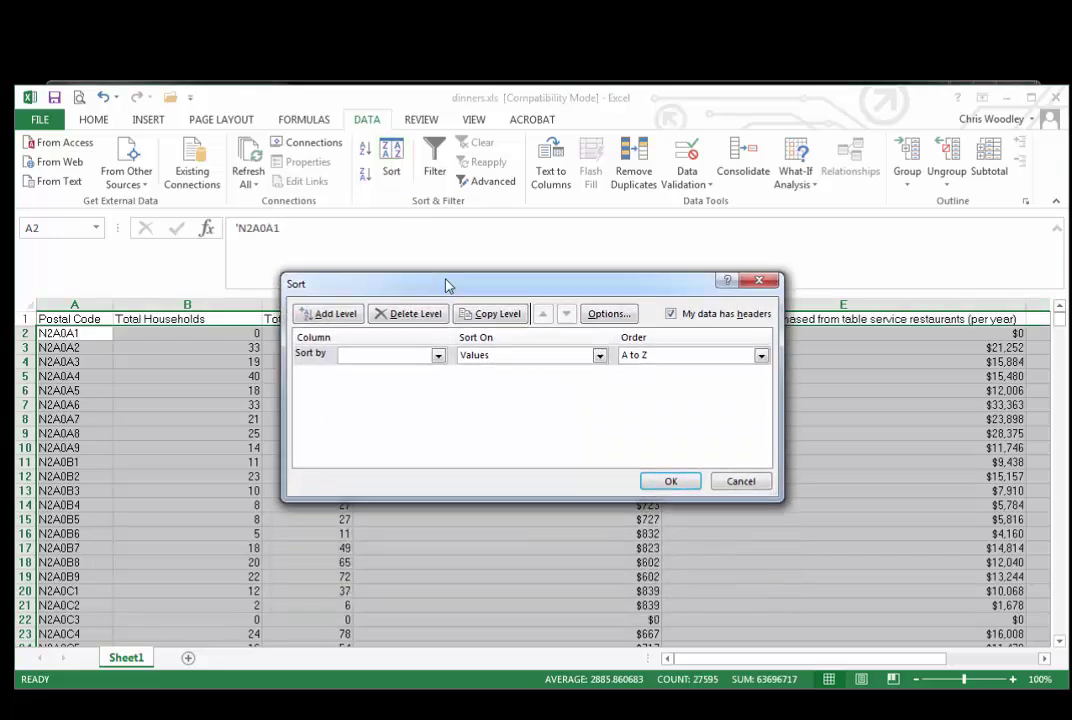
pyautogui.click(438, 353)
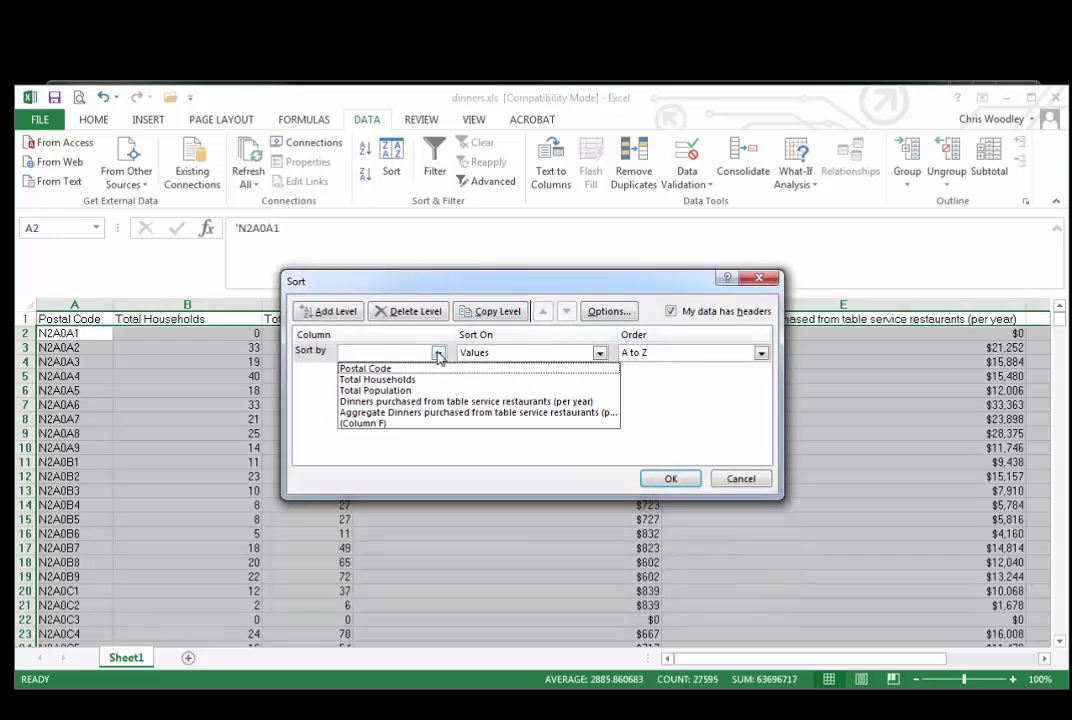
pyautogui.click(433, 413)
pyautogui.click(637, 356)
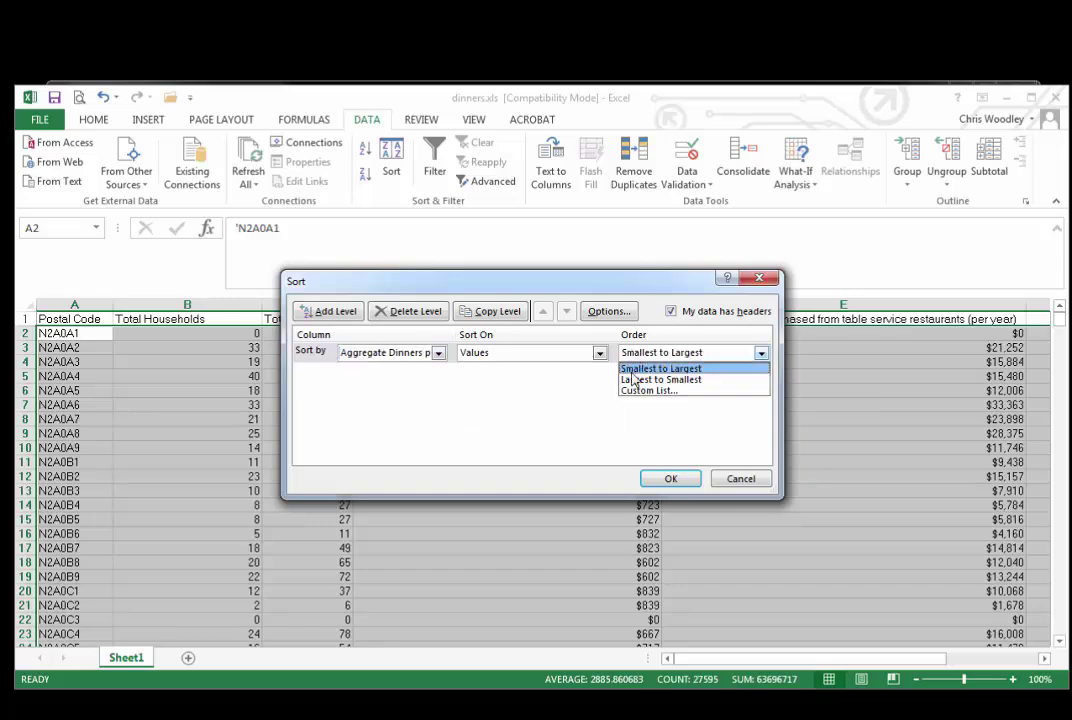
pyautogui.click(638, 378)
pyautogui.click(670, 480)
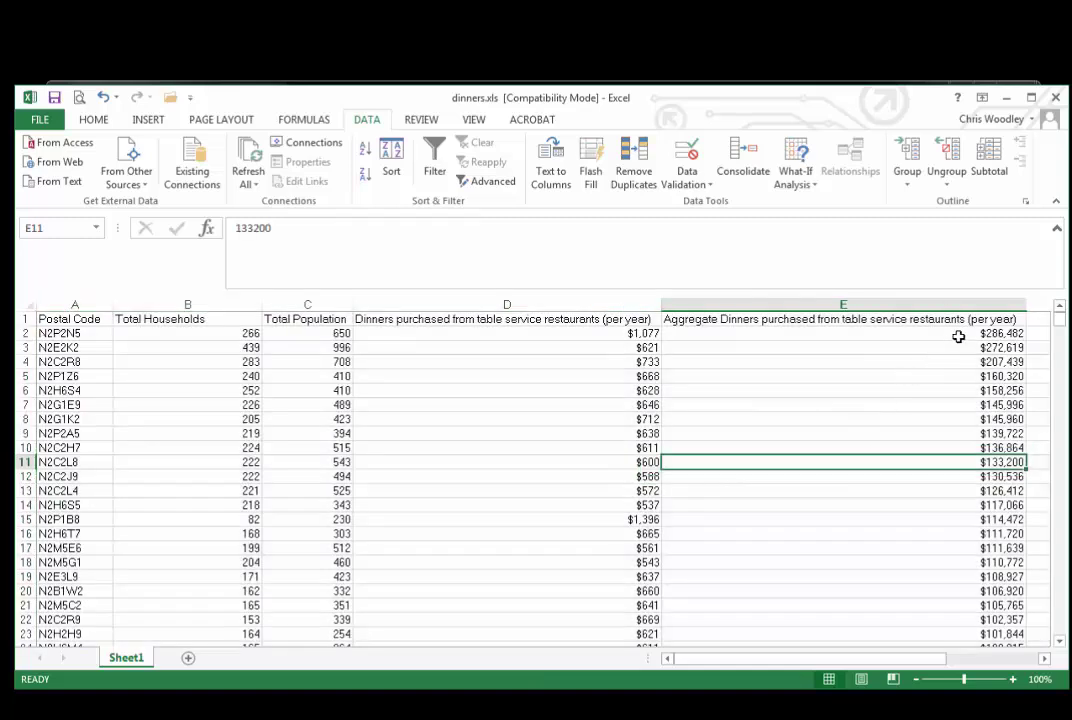
# Check the top row's aggregate spending, per-year spending, population and household values
pyautogui.click(958, 335)
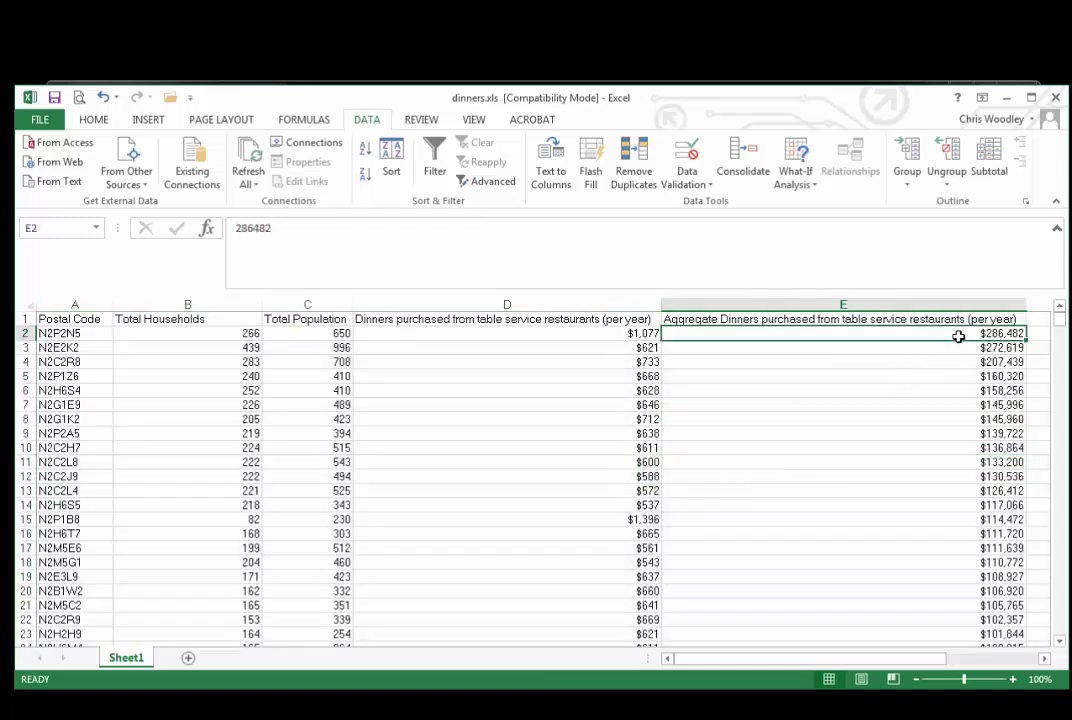
pyautogui.click(602, 337)
pyautogui.click(328, 337)
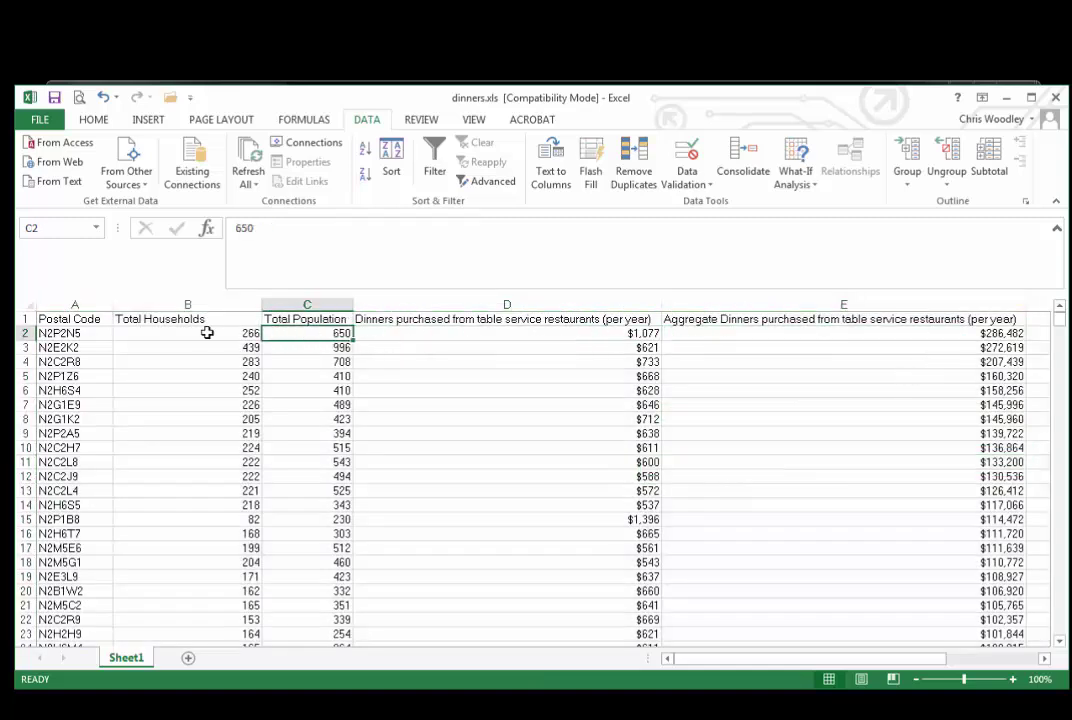
pyautogui.click(214, 339)
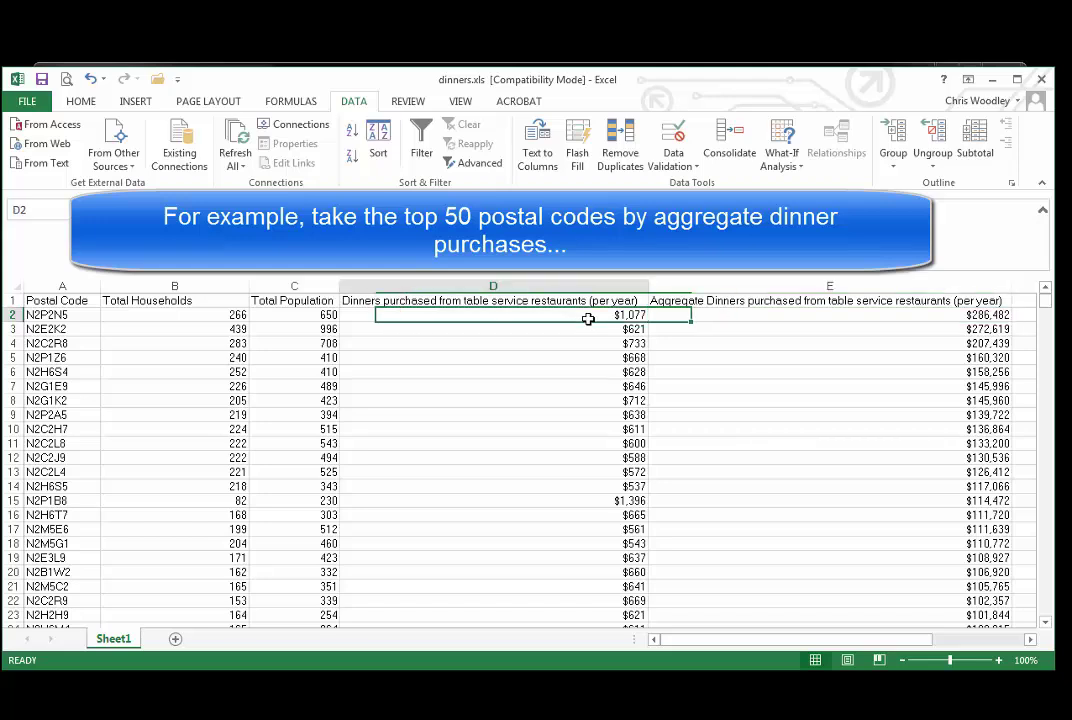
# Copy rows 1–51: the header row plus the top 50 postal codes
pyautogui.click(312, 318)
pyautogui.click(194, 312)
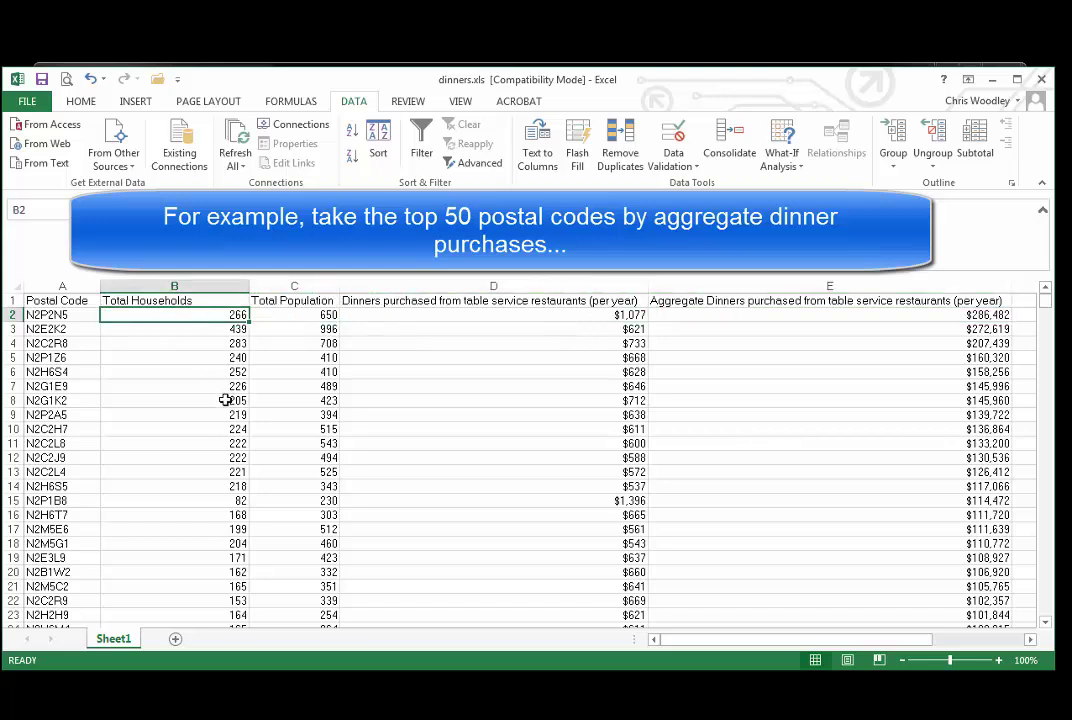
pyautogui.click(48, 315)
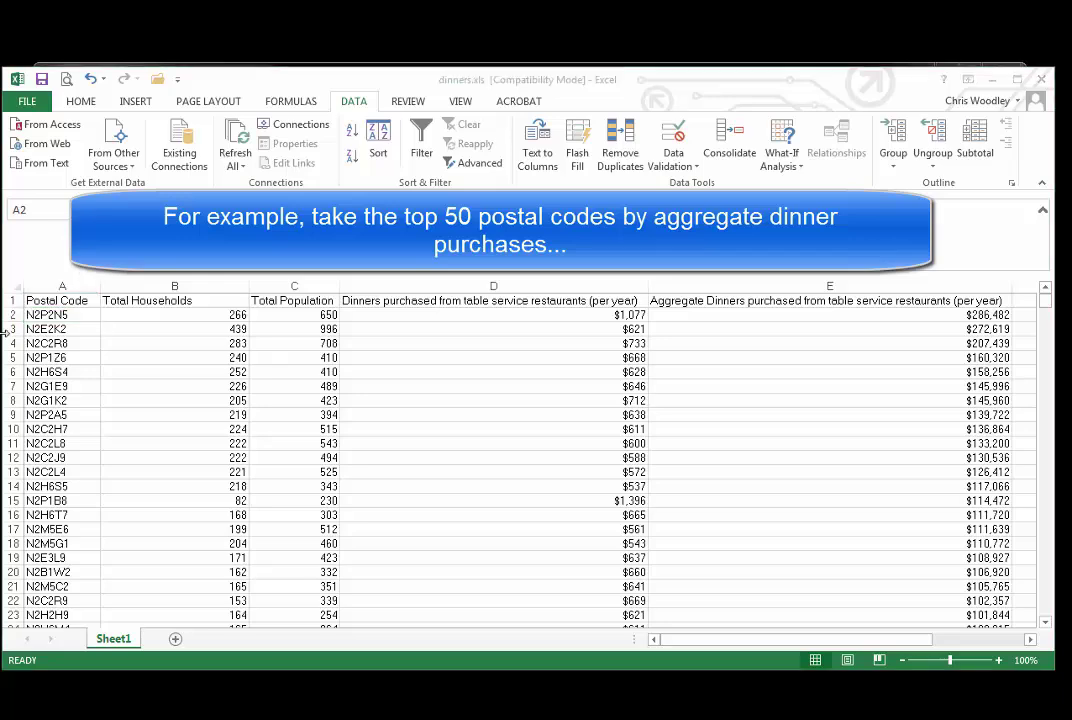
pyautogui.moveTo(12, 301)
pyautogui.mouseDown()
pyautogui.moveTo(16, 699)
pyautogui.moveTo(22, 541)
pyautogui.mouseUp()
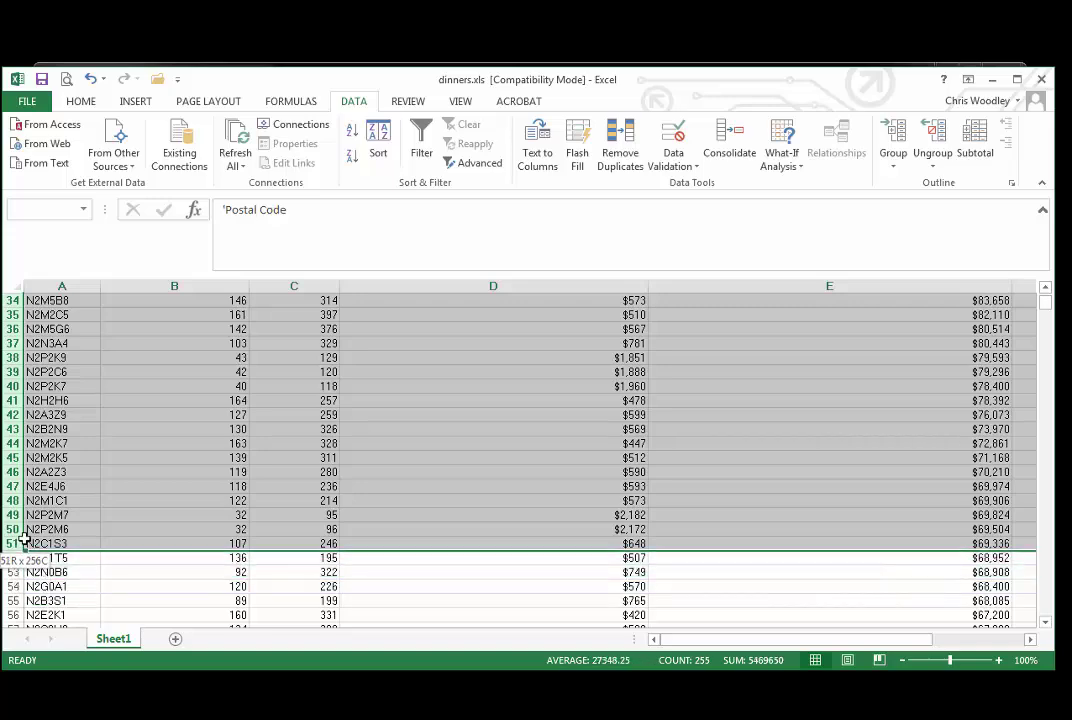
pyautogui.rightClick(405, 452)
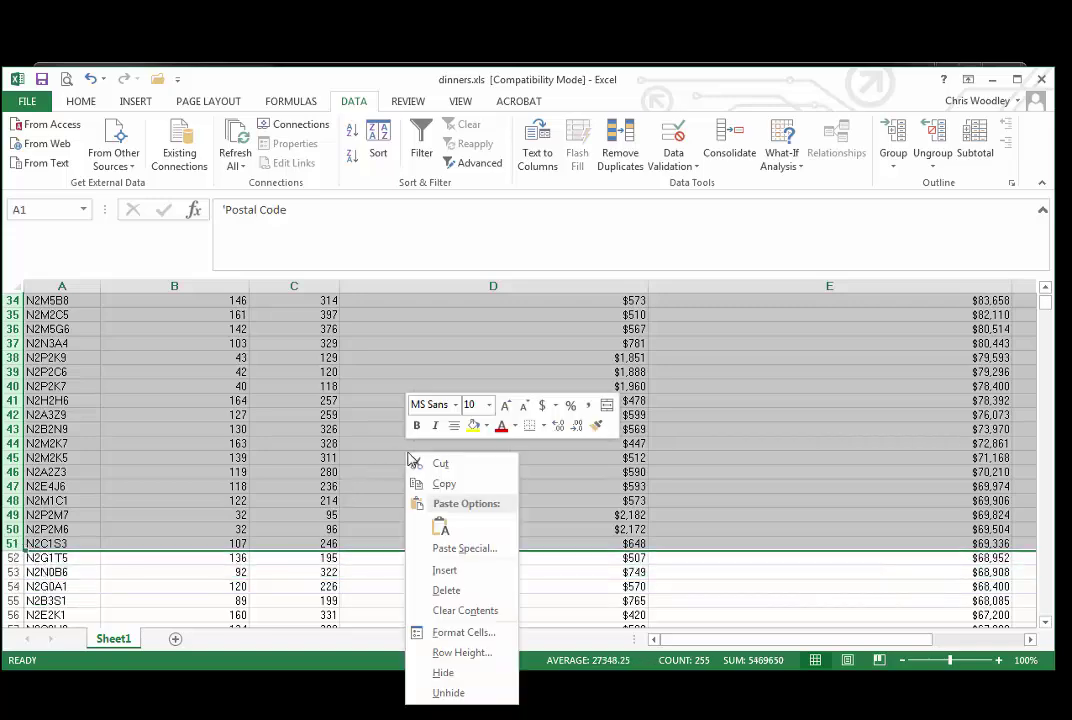
pyautogui.click(445, 486)
pyautogui.scroll(9, 443, 485)
pyautogui.scroll(2, 443, 485)
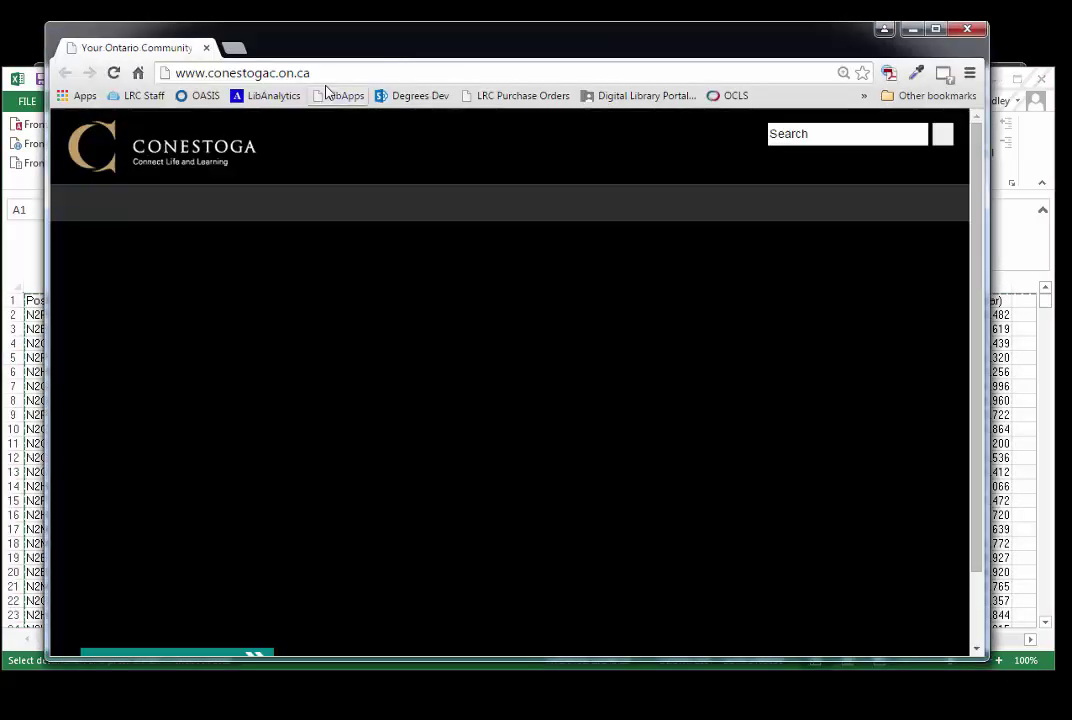
# Search the web for 'batchgeo' and open the BatchGeo create-a-map site
pyautogui.click(321, 74)
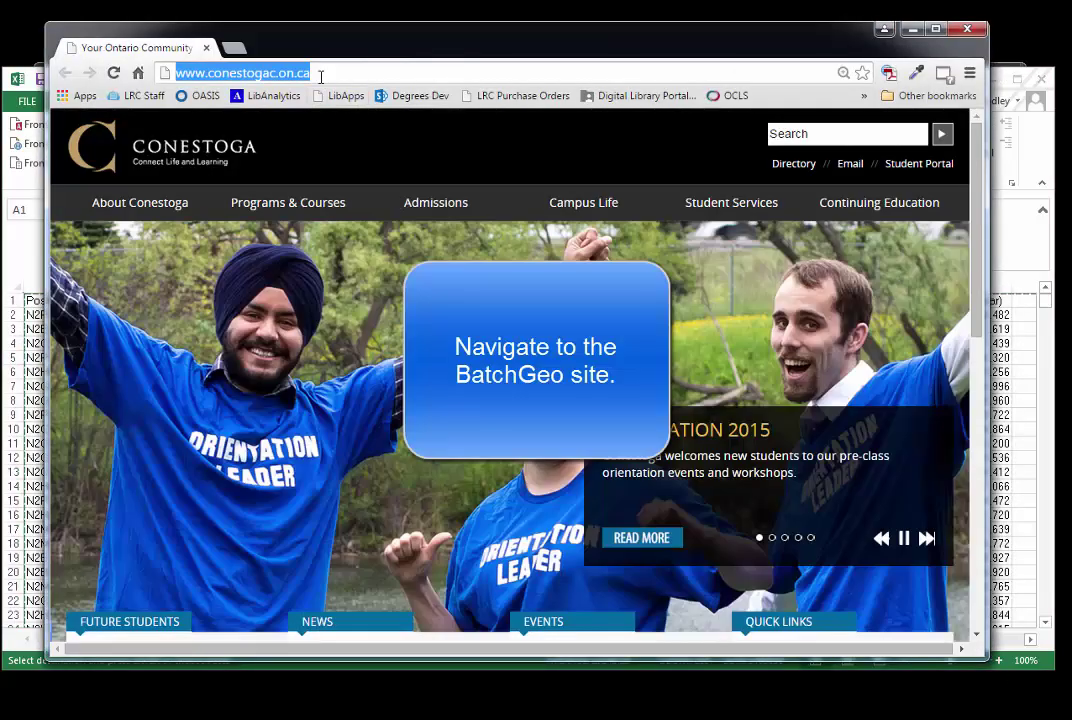
pyautogui.write('ba')
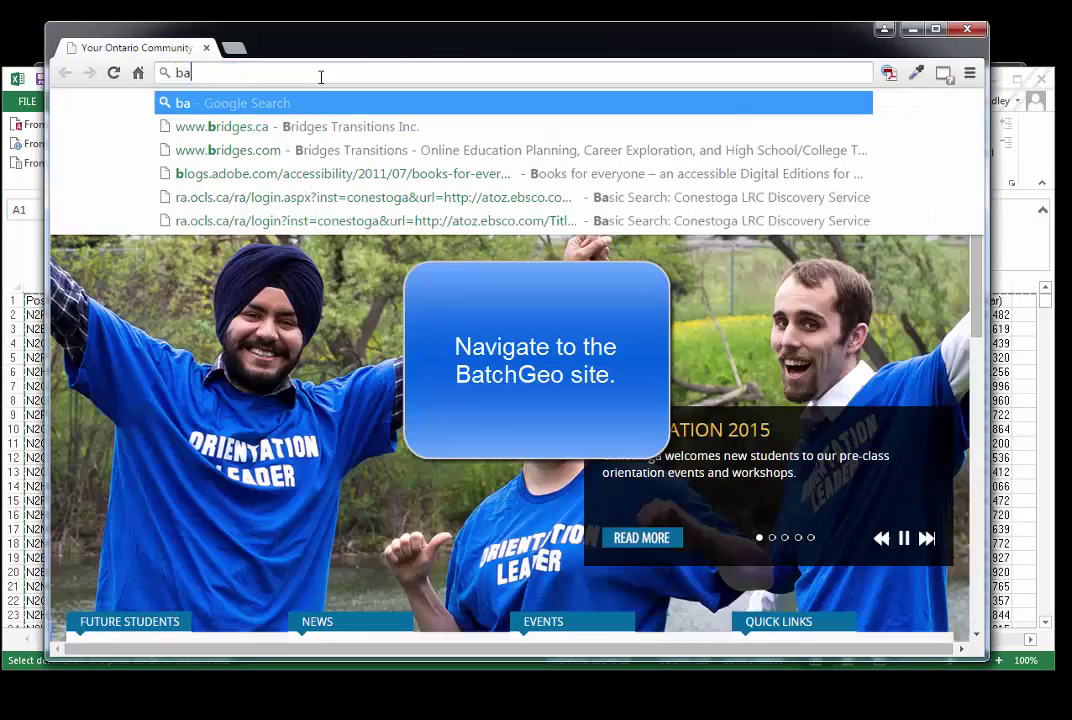
pyautogui.write('tchgeo')
pyautogui.press('Return')
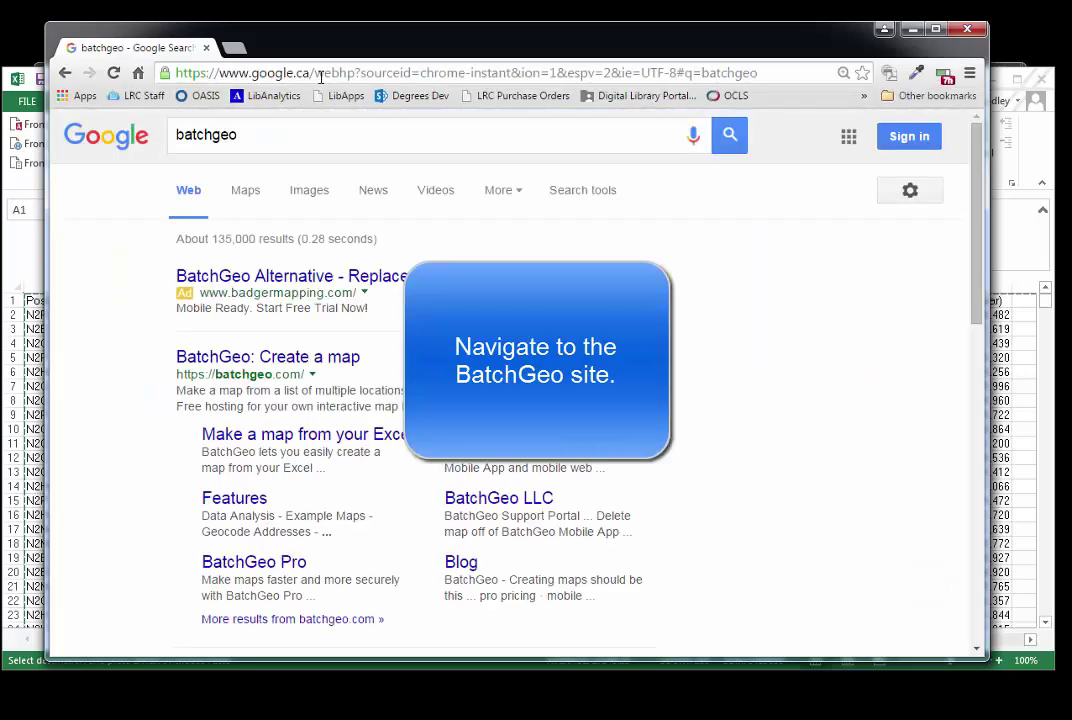
pyautogui.click(270, 358)
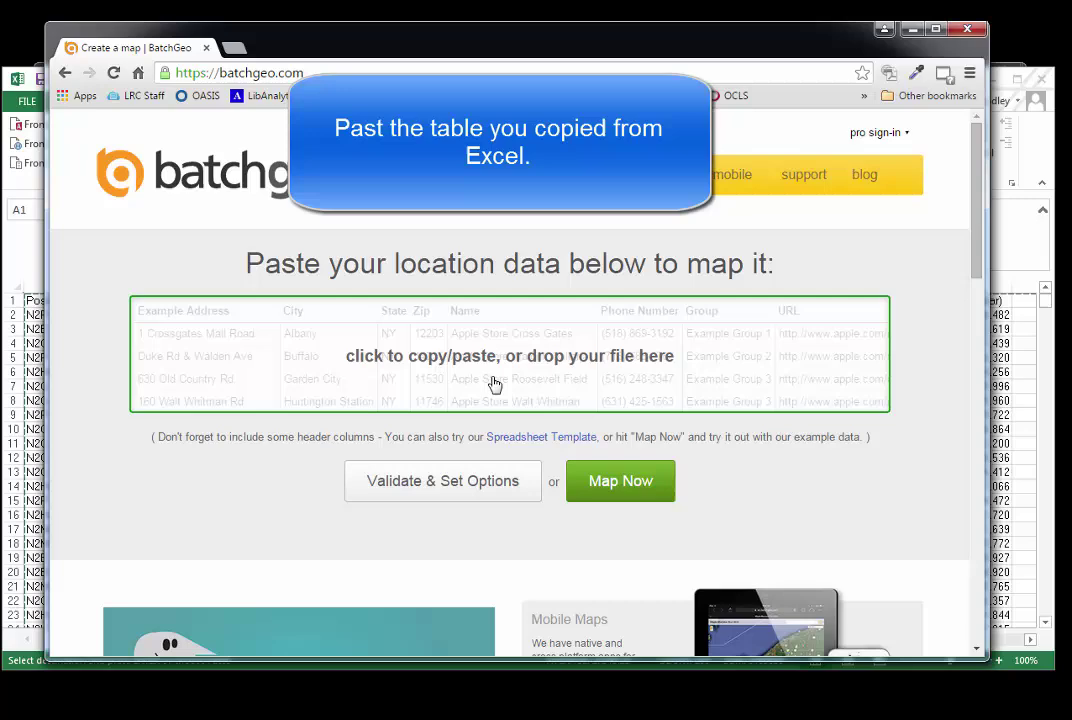
# Paste the table into BatchGeo, set Location to Postal Code and Group By to Aggregate Dinners, then make the map
pyautogui.click(493, 373)
pyautogui.hotkey('ctrl', 'v')
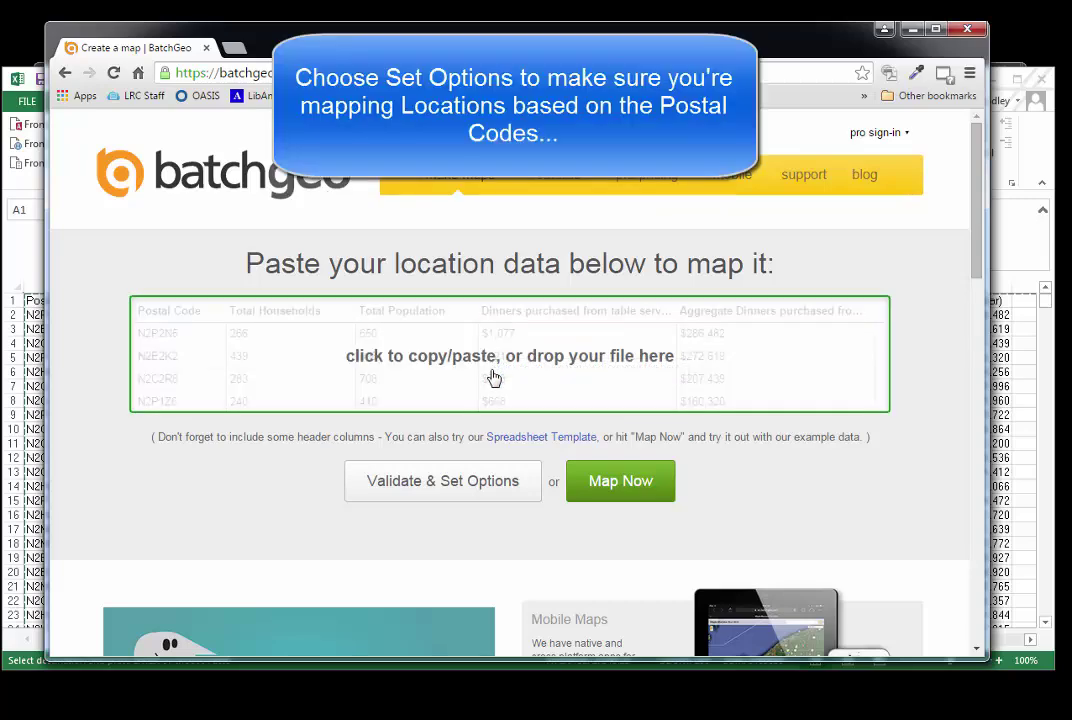
pyautogui.click(489, 485)
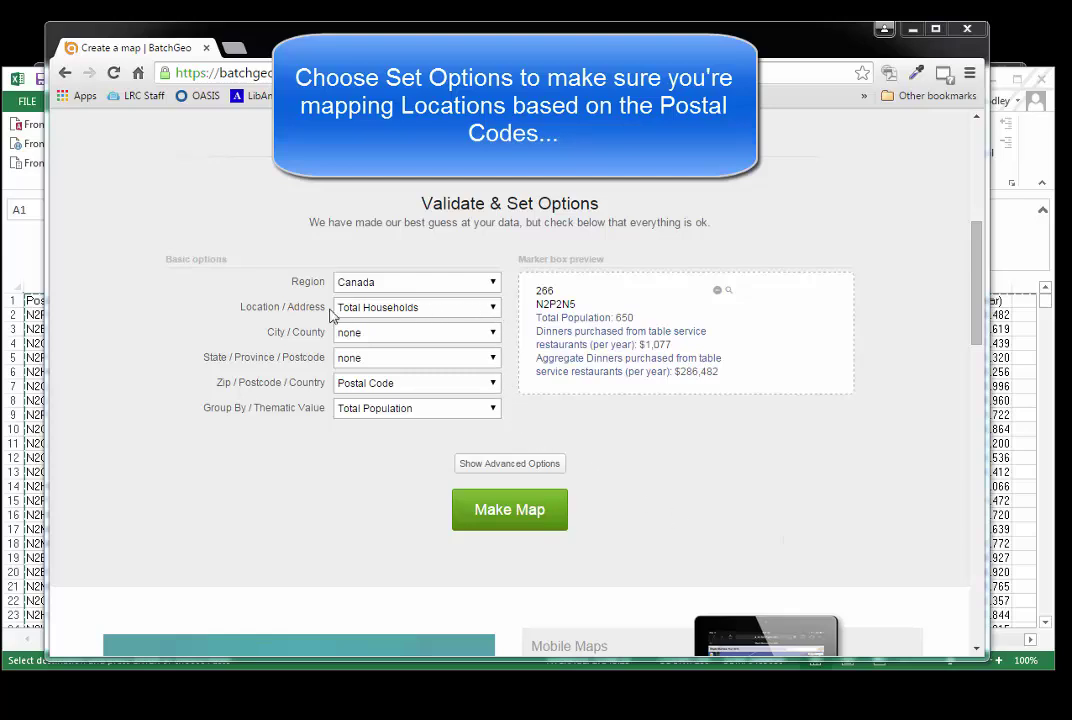
pyautogui.click(395, 309)
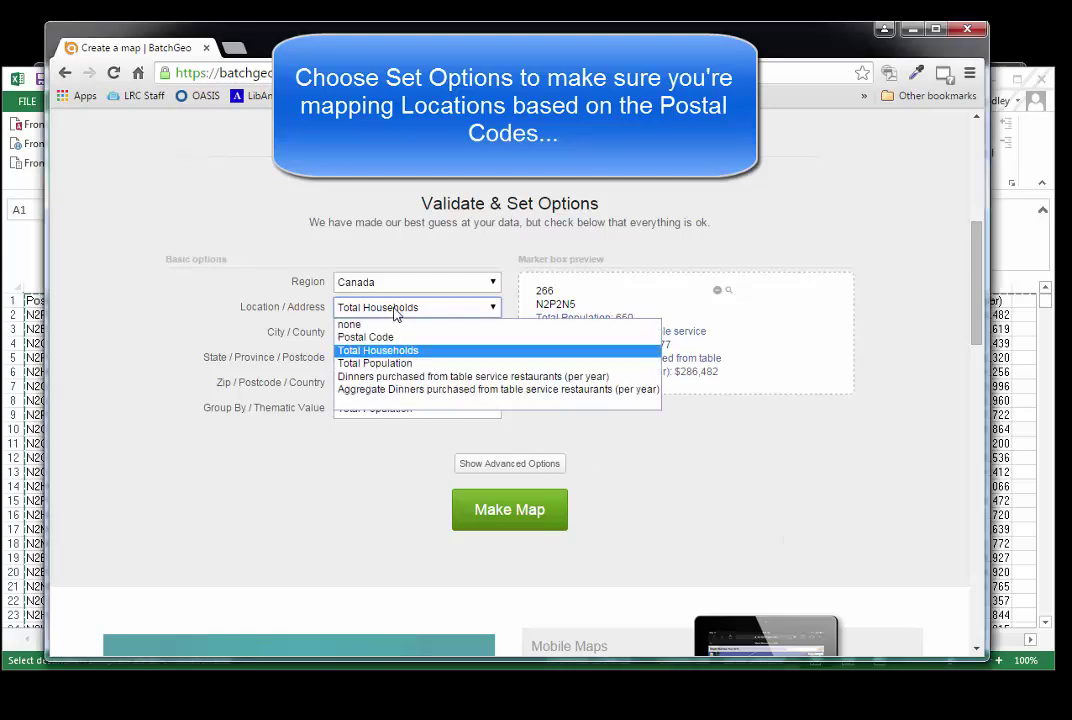
pyautogui.click(380, 337)
pyautogui.click(438, 413)
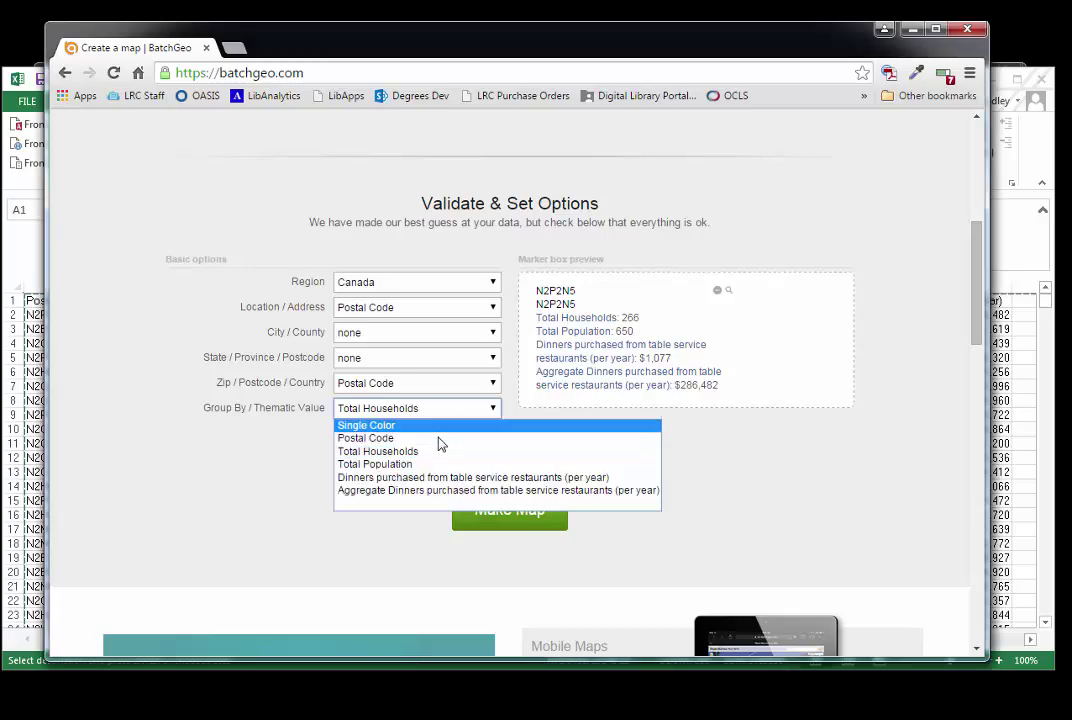
pyautogui.click(438, 491)
pyautogui.click(475, 516)
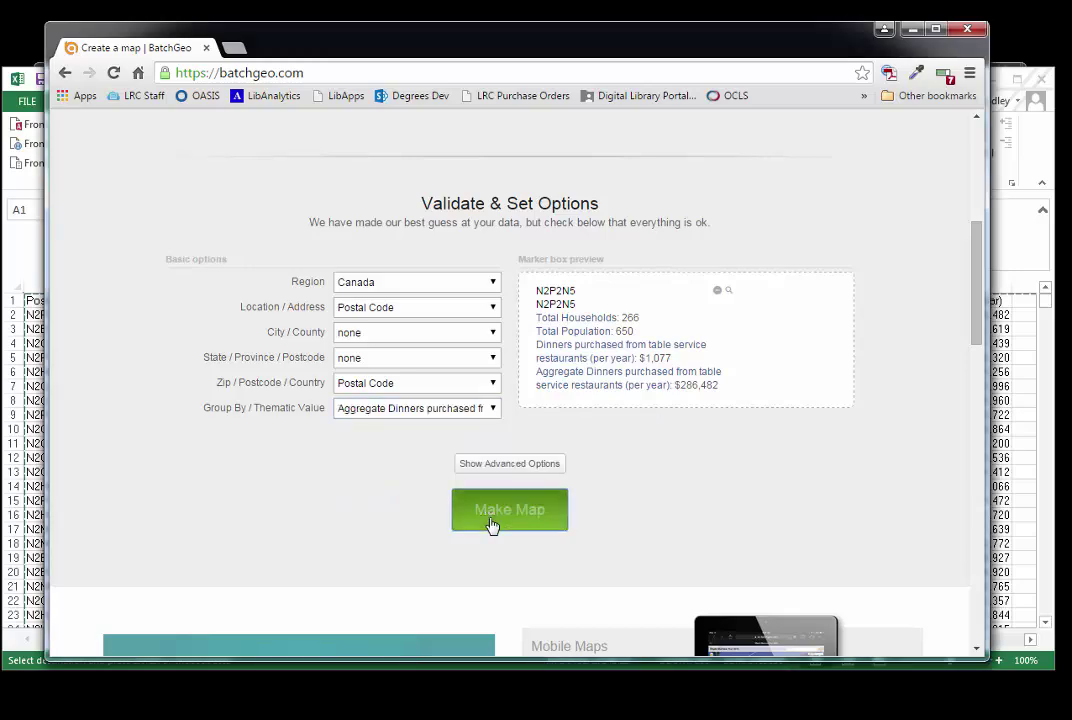
# Scroll down to view the map while the 50 postal codes are geocoded
pyautogui.scroll(-3, 816, 529)
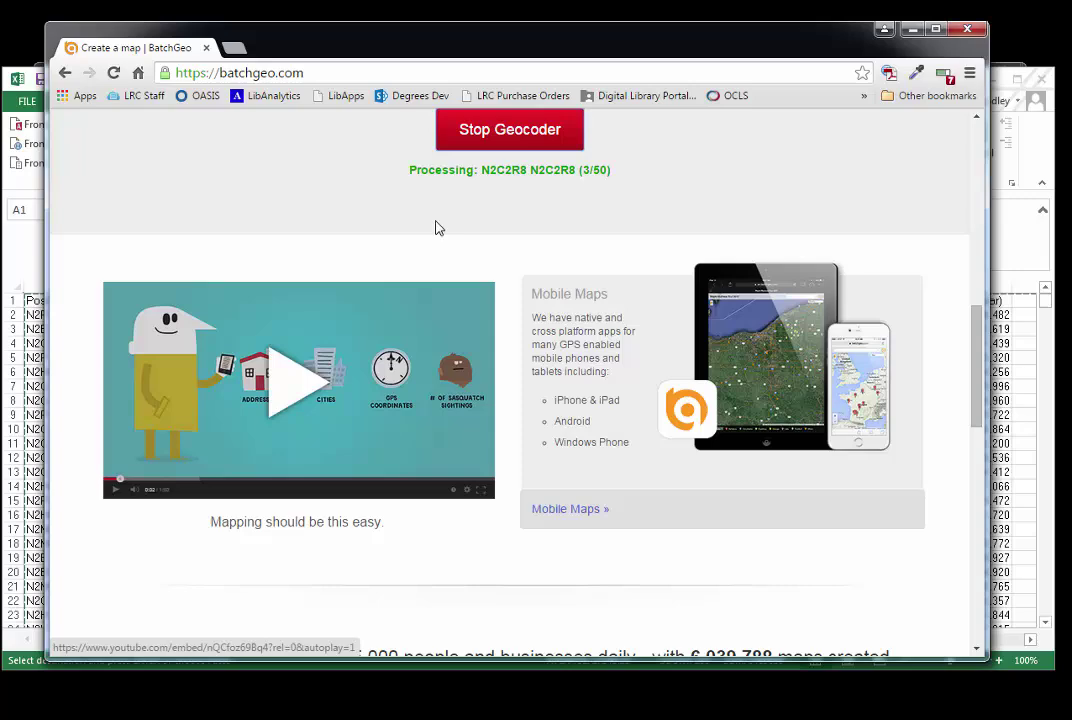